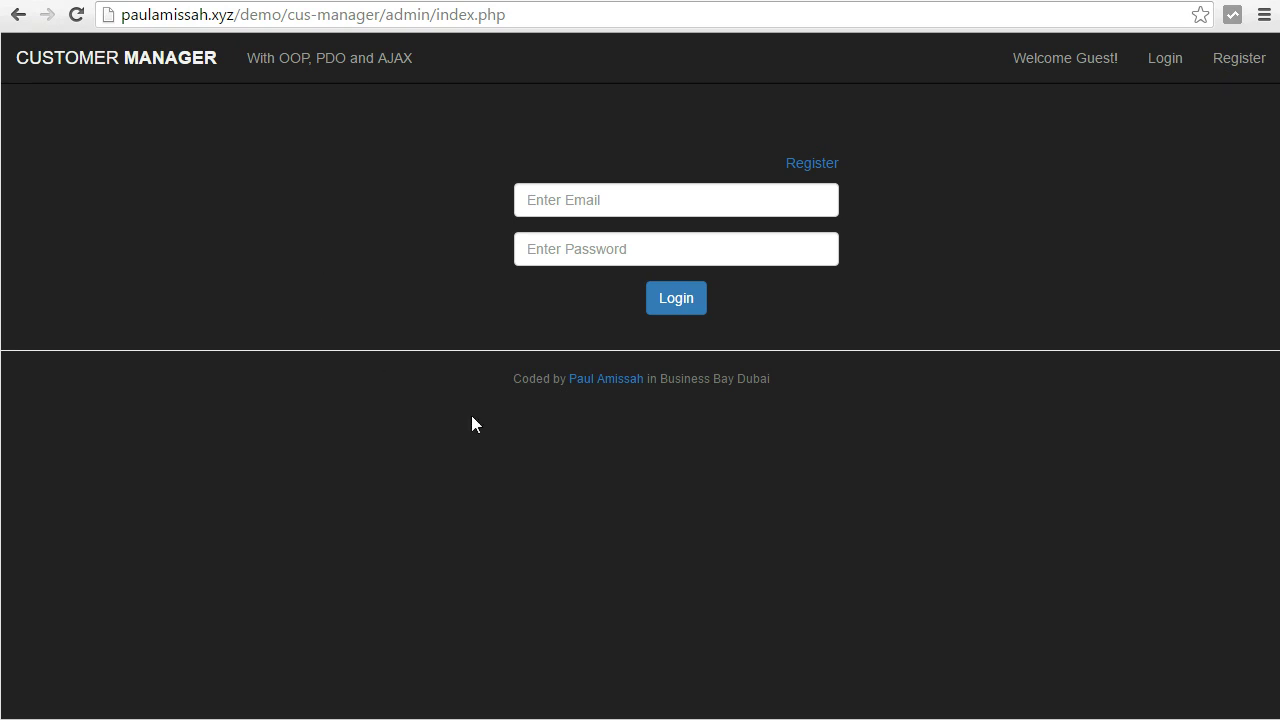
Attempt a login using a saved autofill e-mail and a typed password.
left_click(789, 201)
type("p")
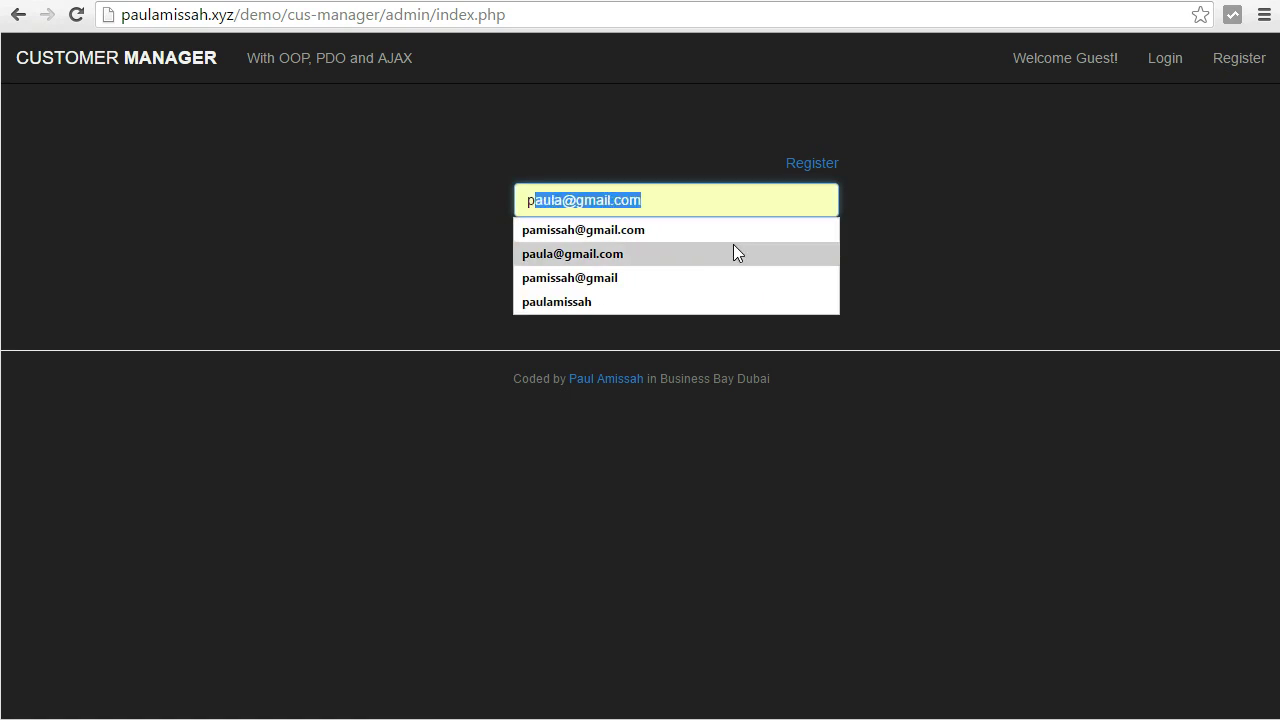
left_click(733, 248)
left_click(718, 248)
type("123")
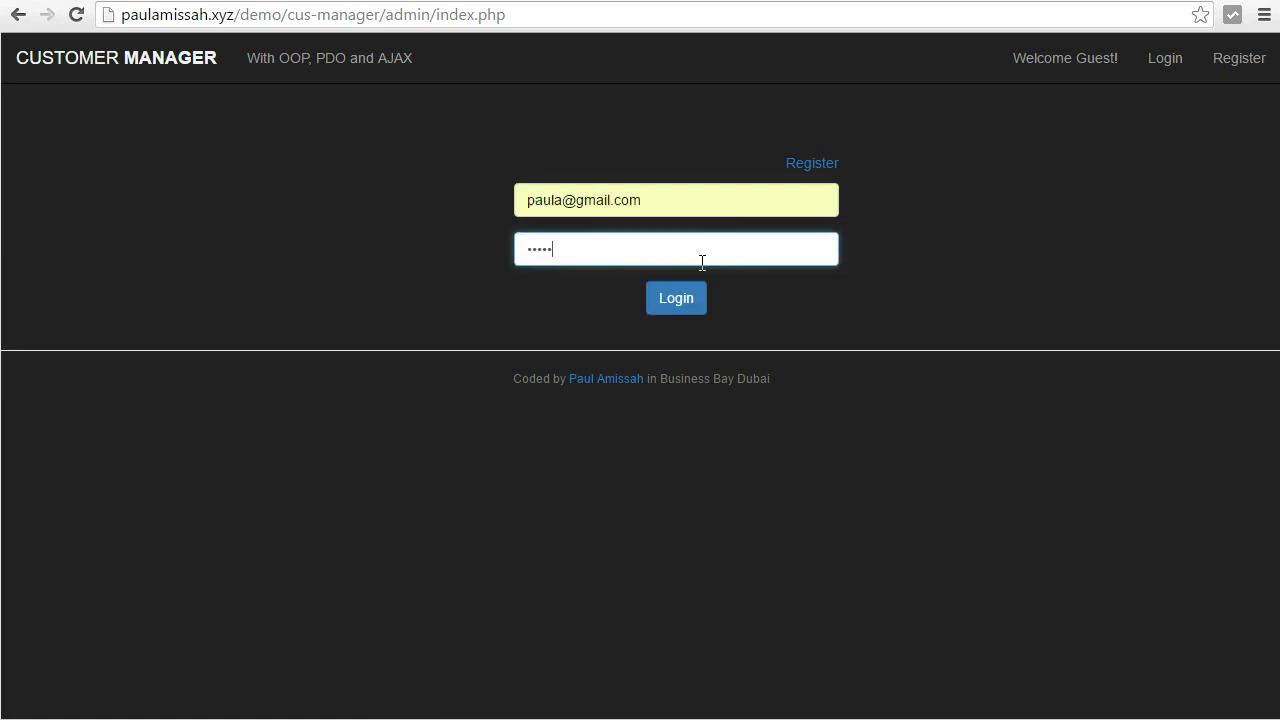
left_click(675, 305)
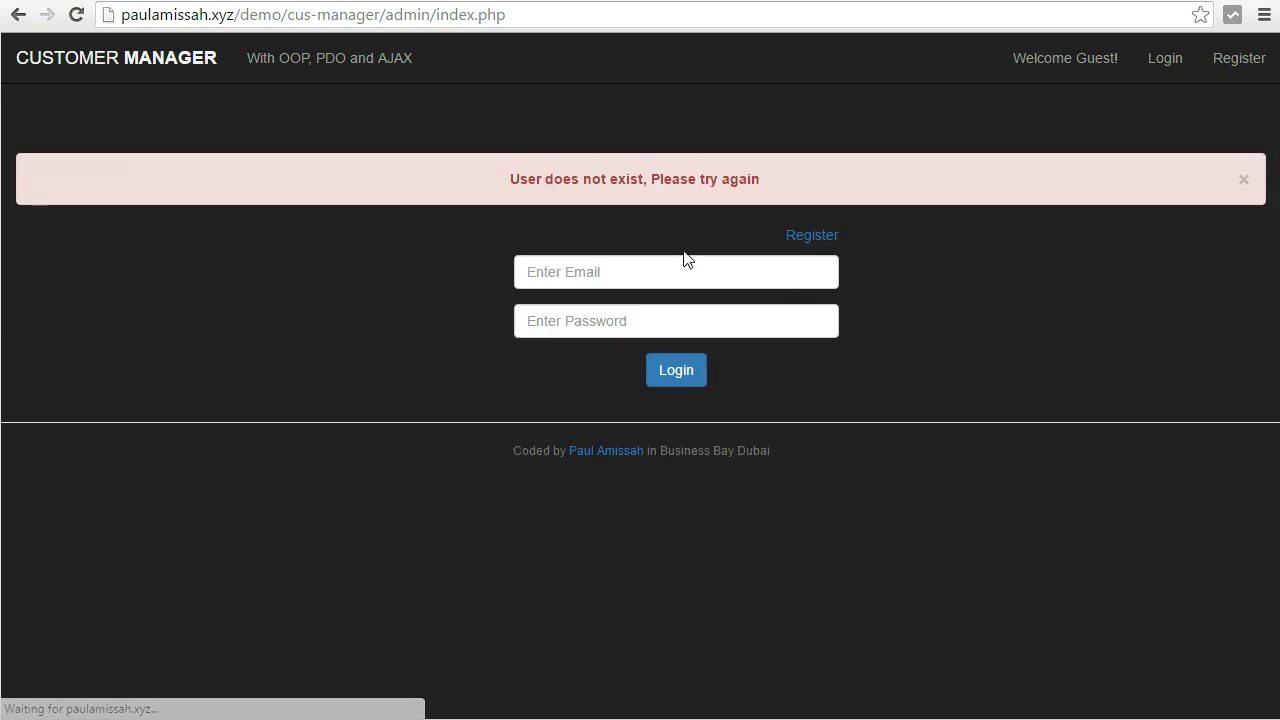
Dismiss the 'User does not exist' alert and go to admin registration.
left_click_drag(518, 180, 604, 180)
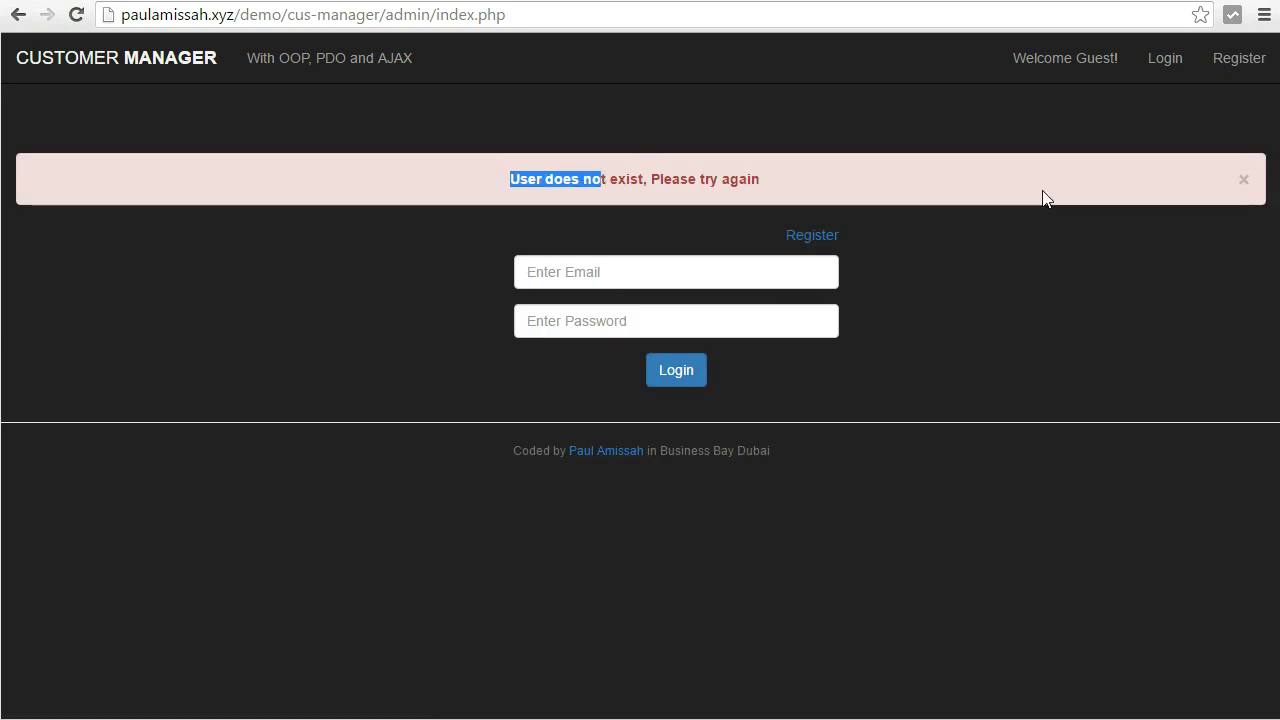
left_click(1246, 182)
left_click(824, 166)
Enter the new admin's full name and set sex to Female.
left_click(727, 198)
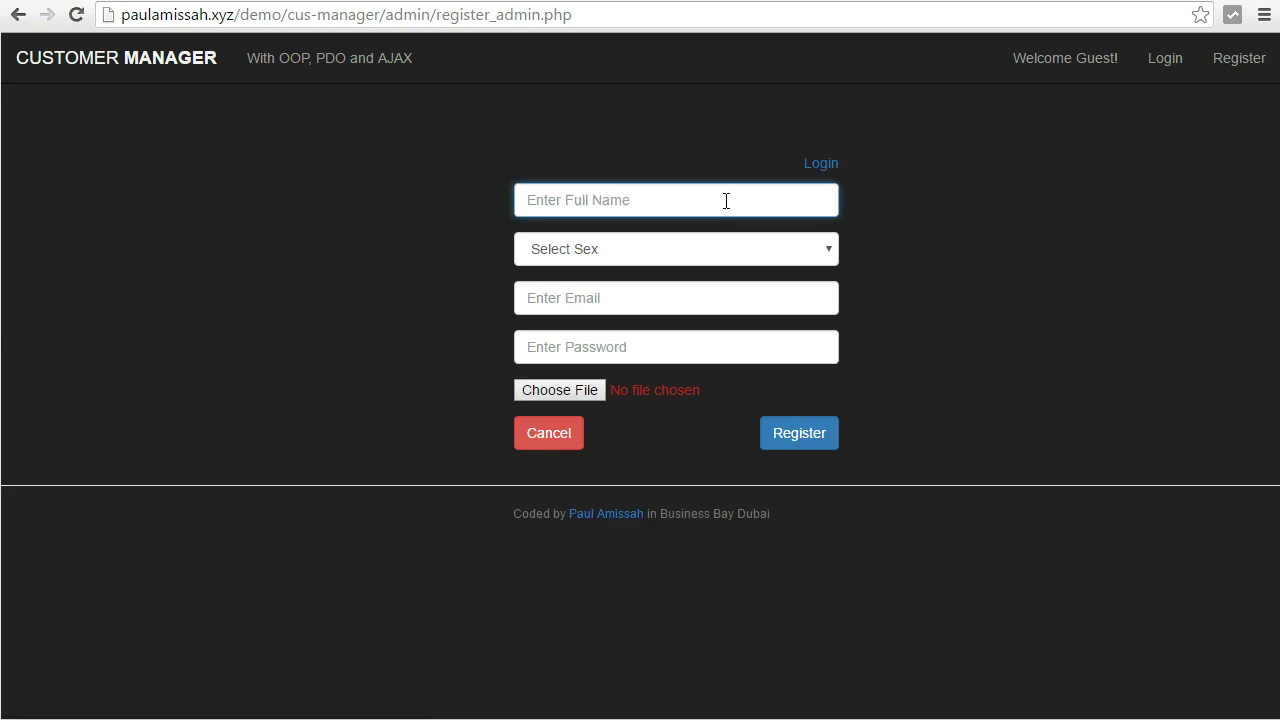
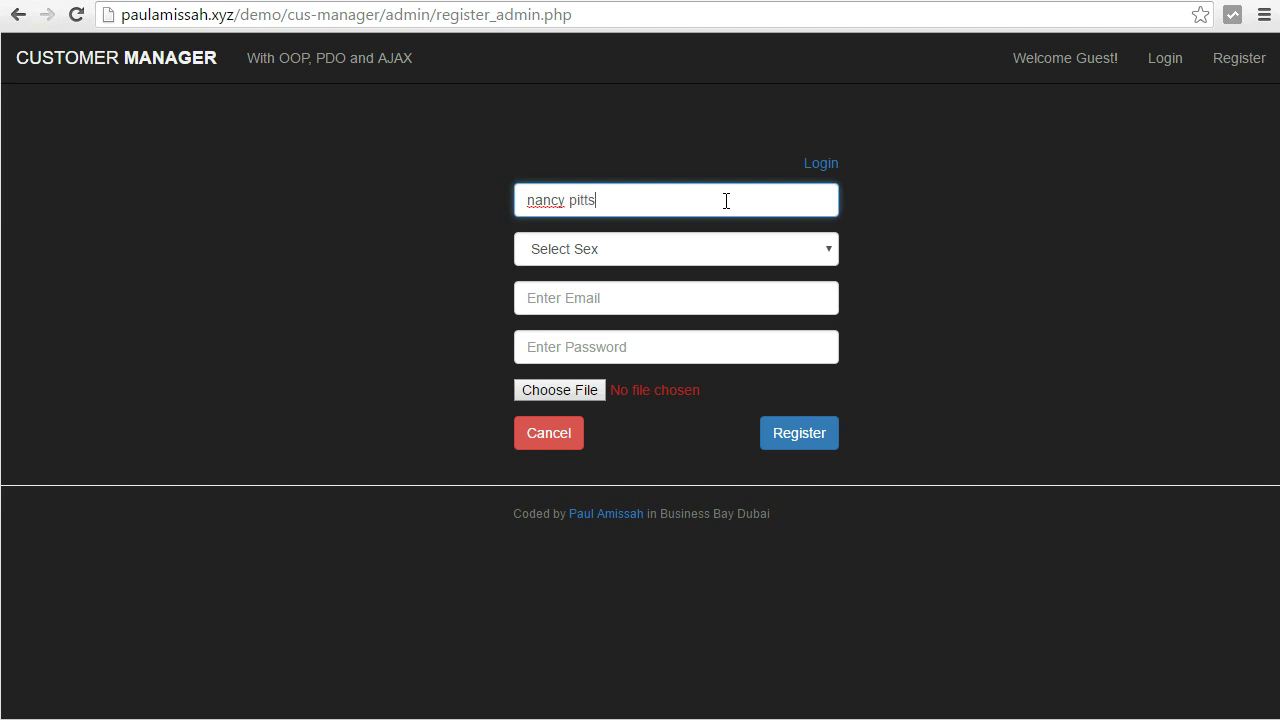
left_click(608, 250)
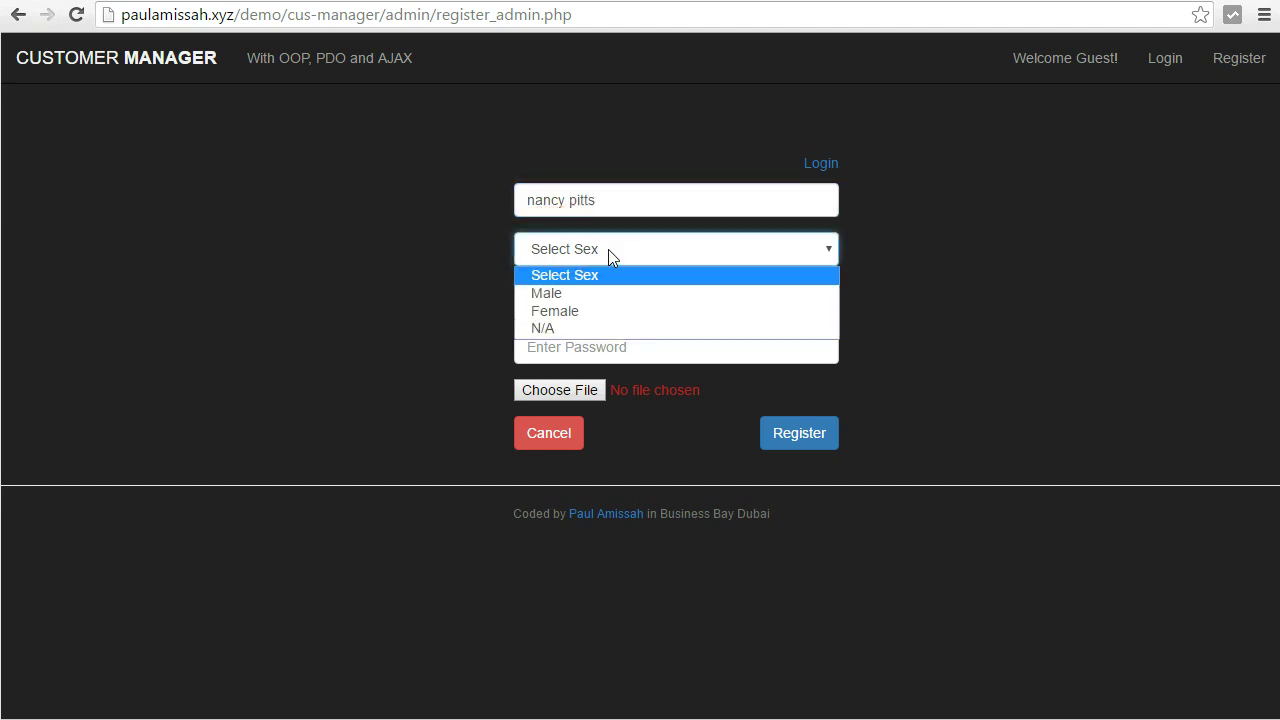
left_click(660, 311)
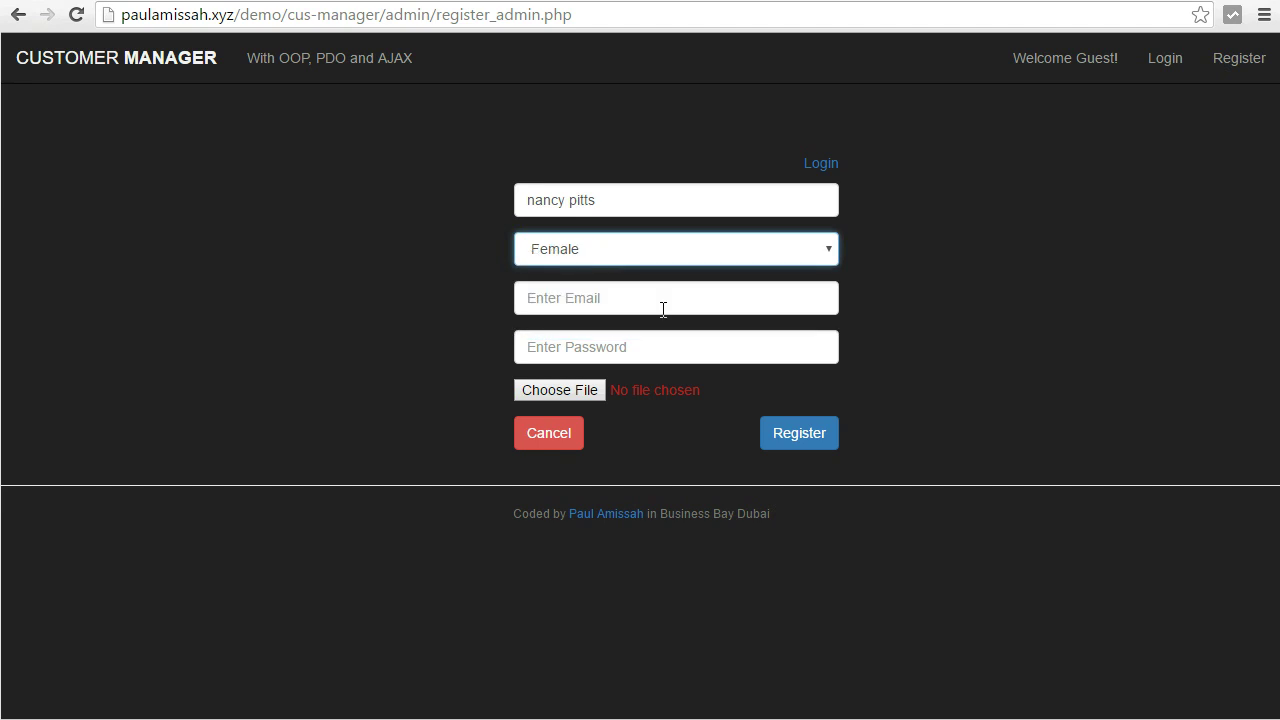
Fill in the new admin's Gmail e-mail address and account password.
left_click(606, 306)
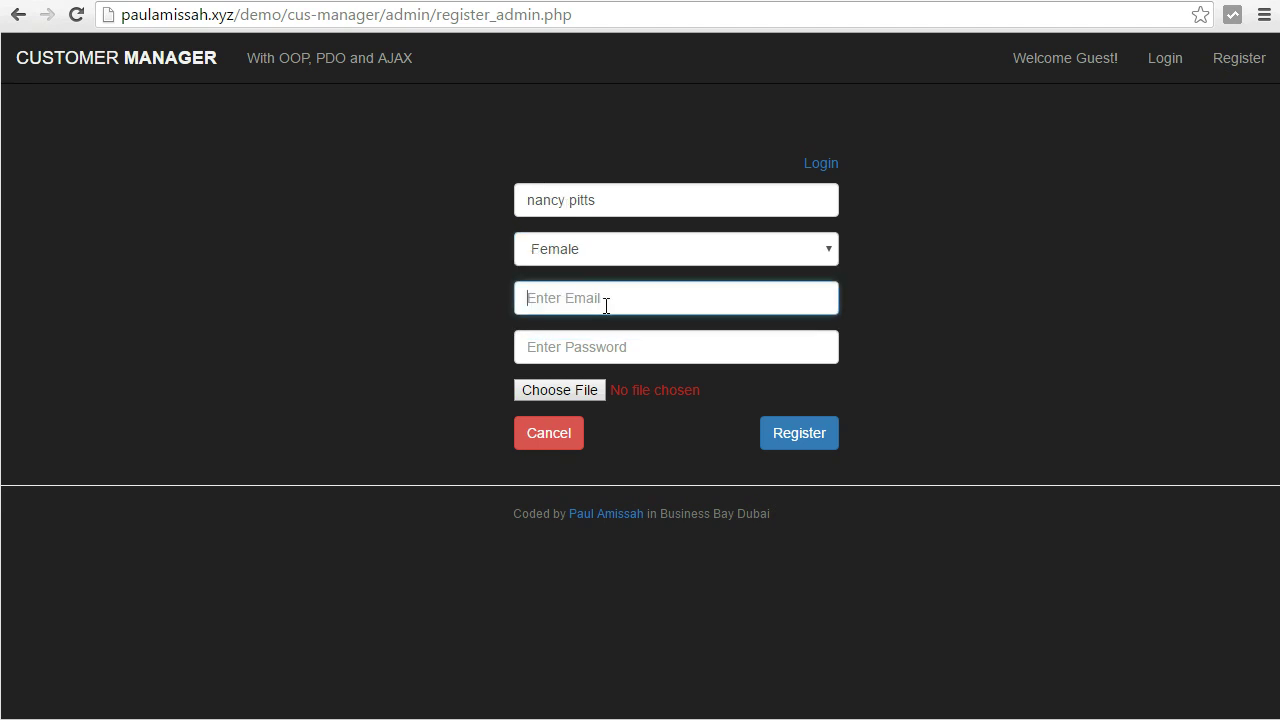
left_click_drag(563, 296, 526, 297)
left_click(594, 304)
type("@gmail.com")
left_click(622, 346)
type("123456")
Attach moblie crane.jpg from Pictures as the profile picture and submit the registration.
left_click(580, 394)
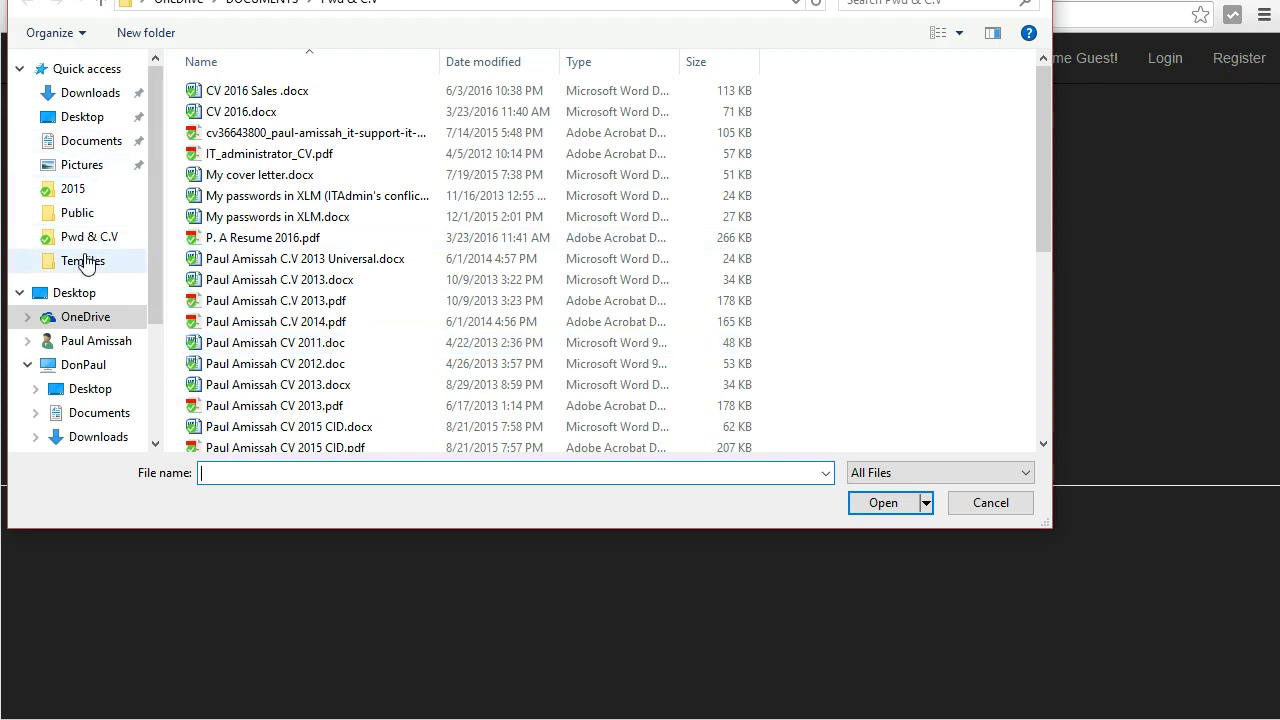
left_click(82, 165)
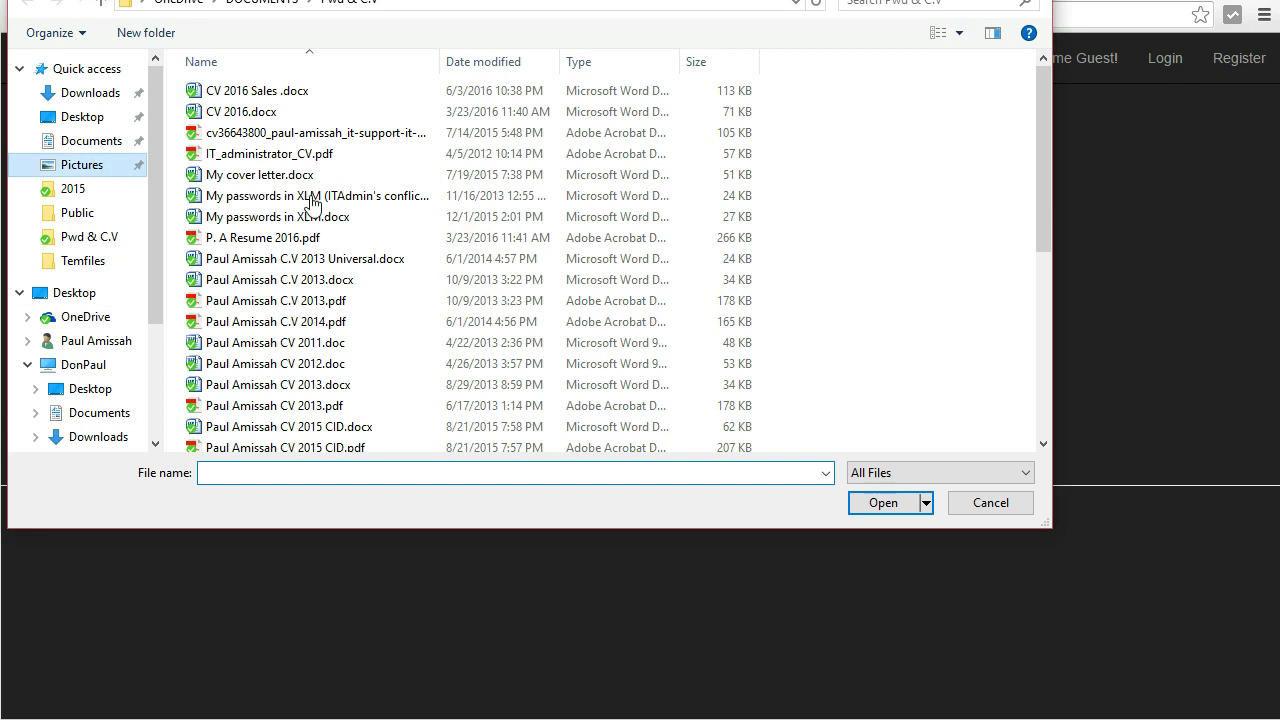
scroll(712, 235, "down", 3)
scroll(640, 340, "up", 2)
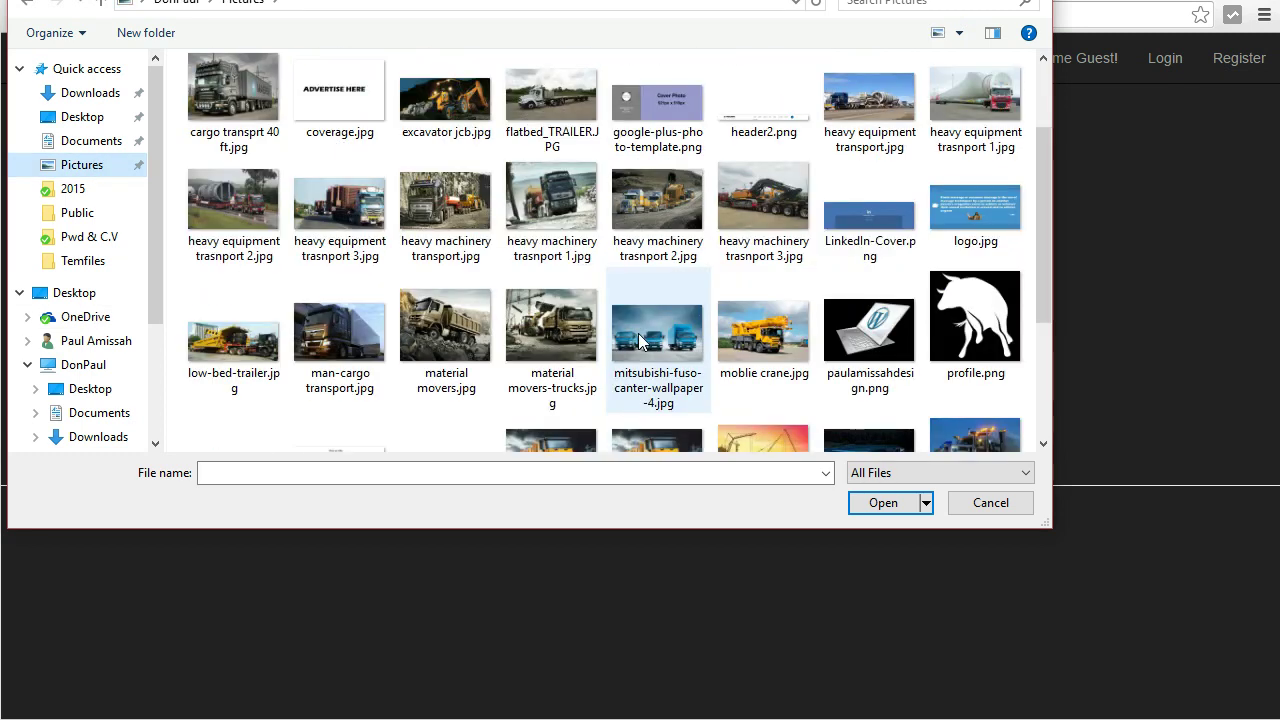
double_click(800, 350)
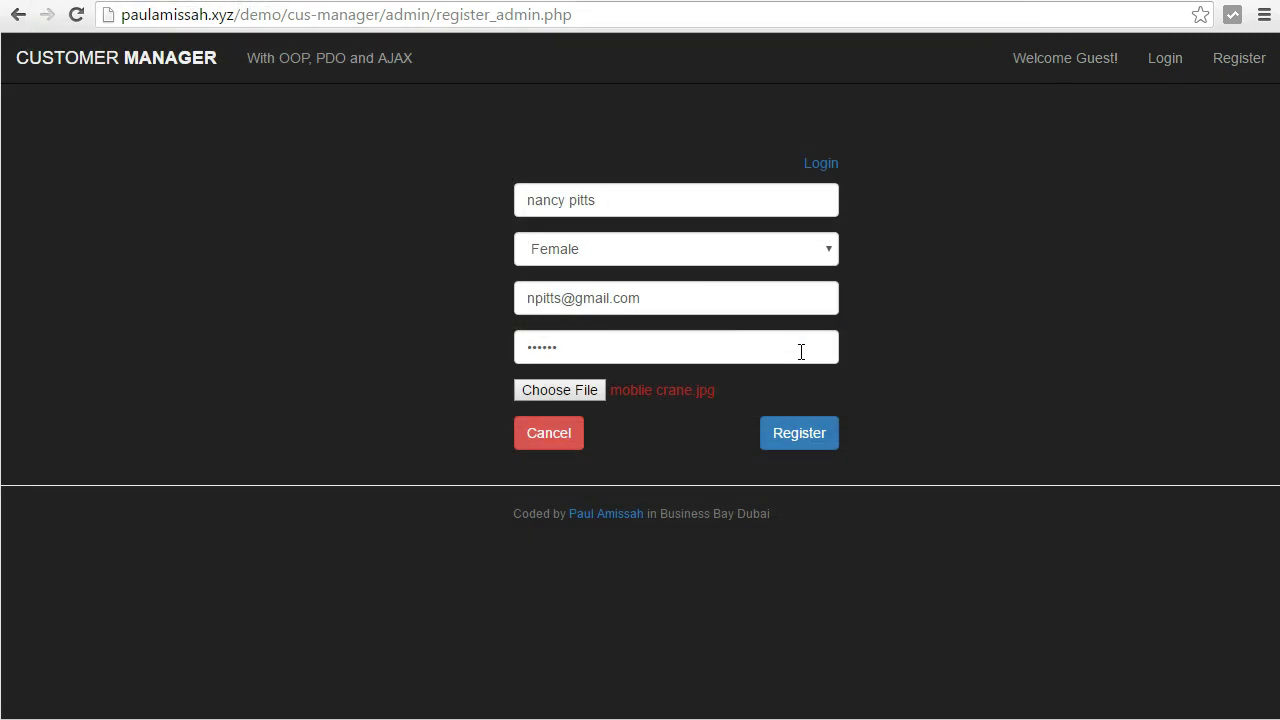
left_click(803, 433)
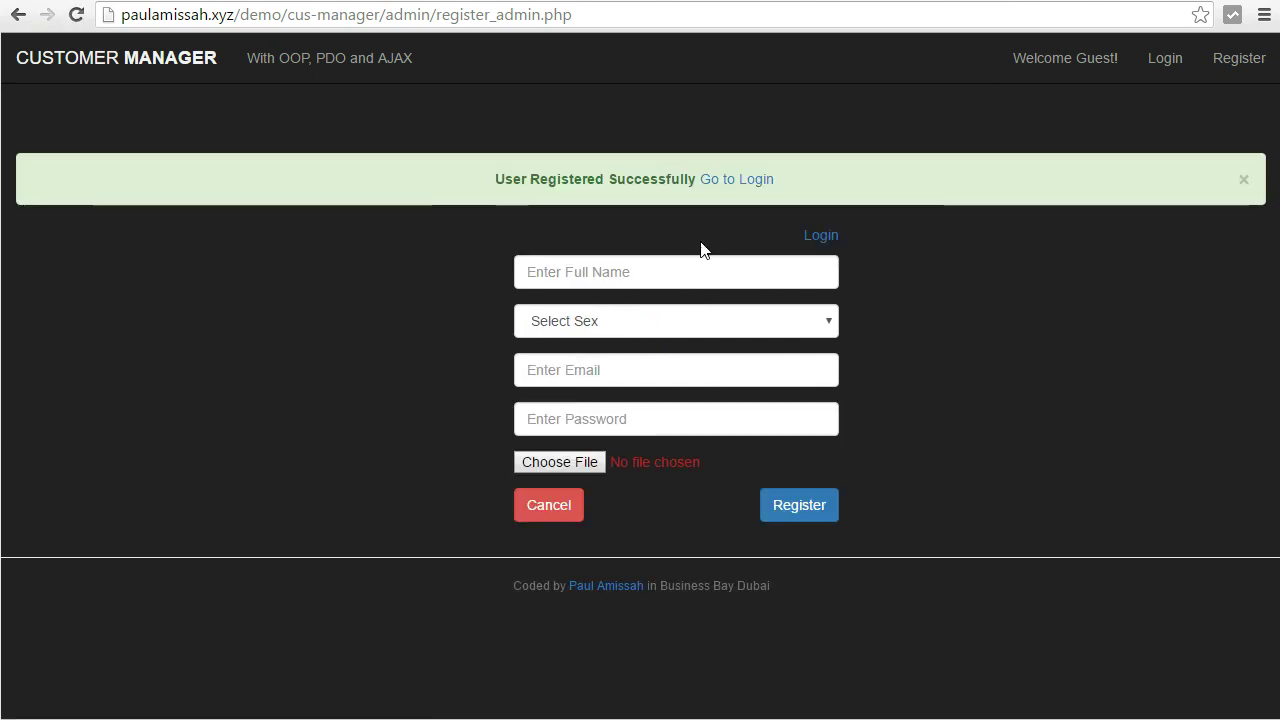
Log in with the newly registered admin's saved e-mail and password.
left_click_drag(521, 181, 634, 181)
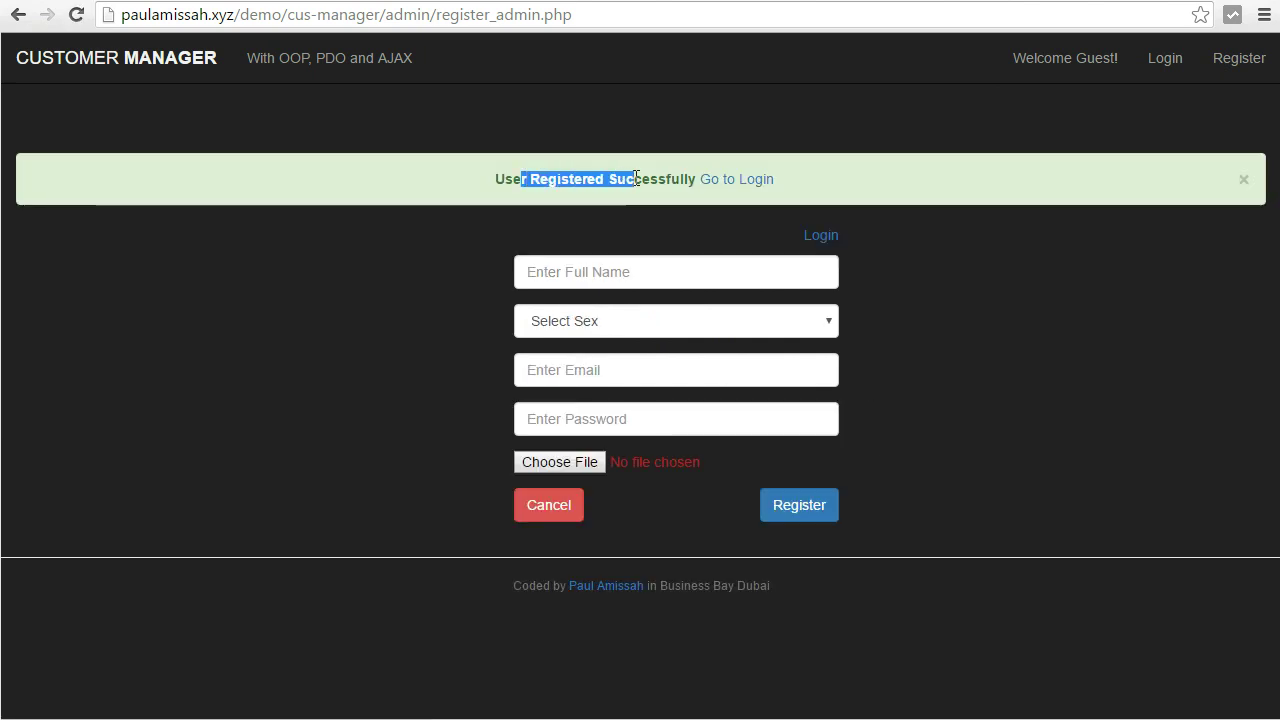
left_click(751, 186)
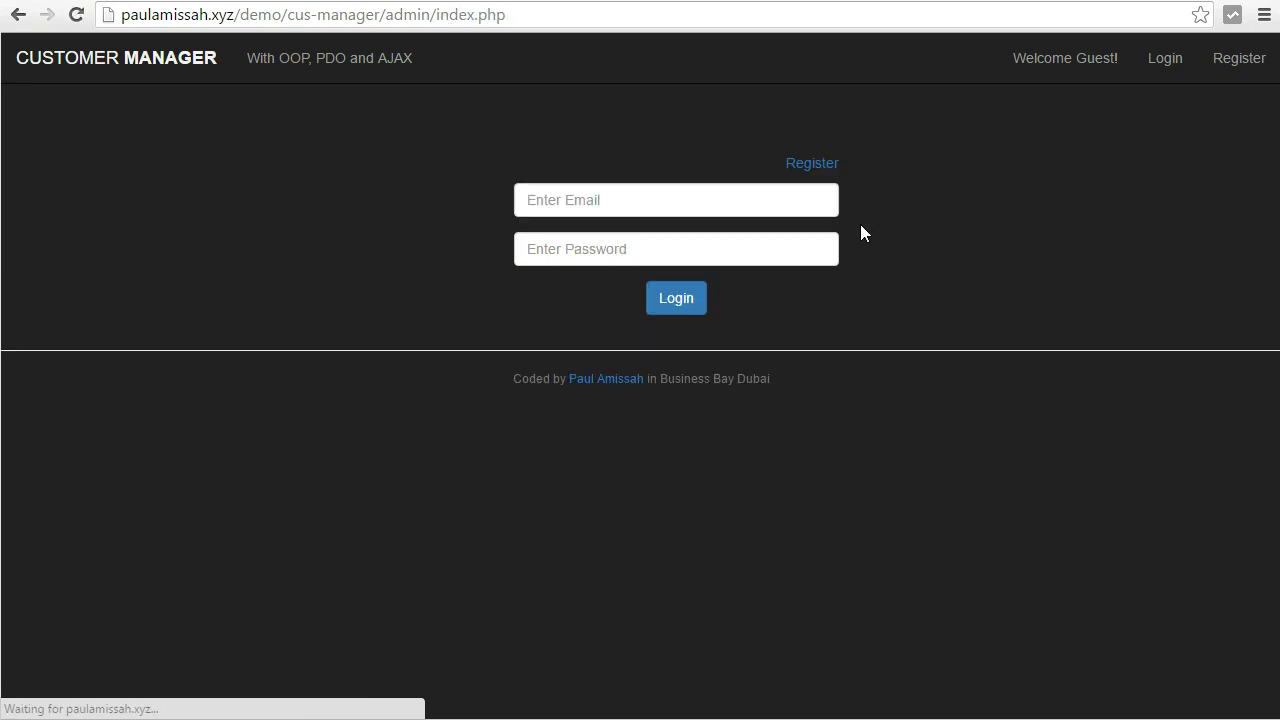
left_click(736, 196)
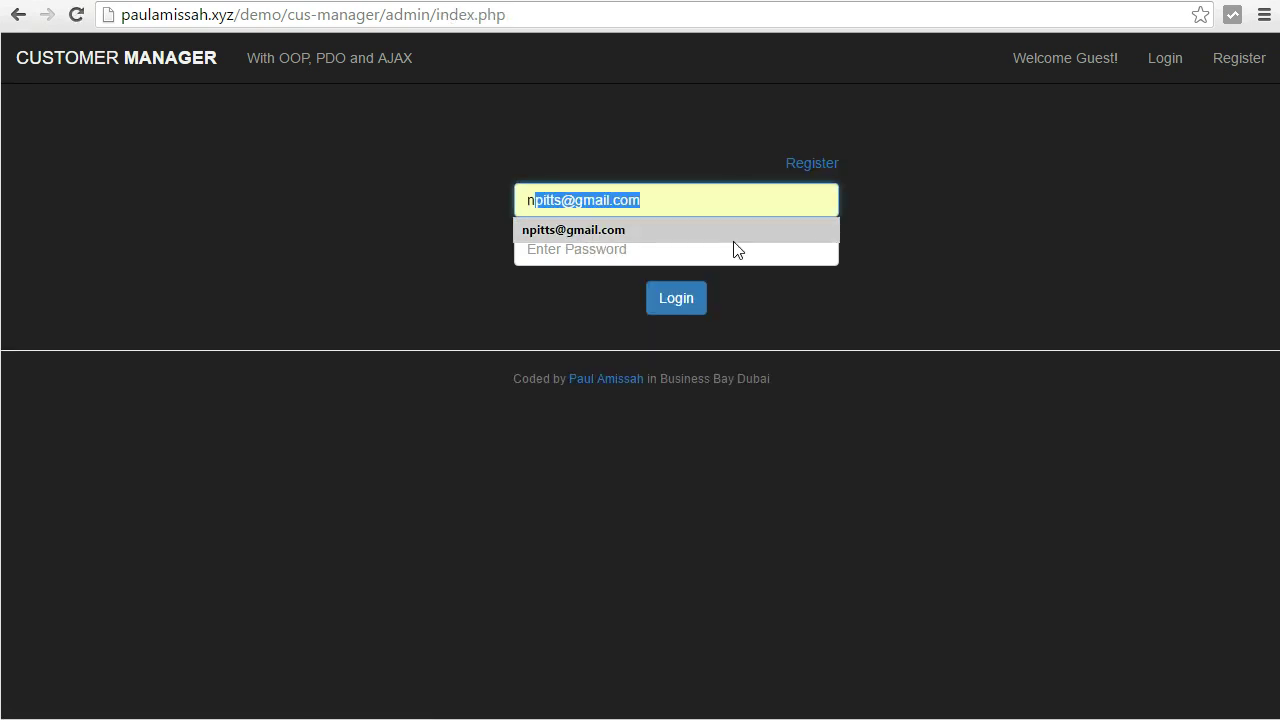
left_click(736, 231)
left_click(734, 245)
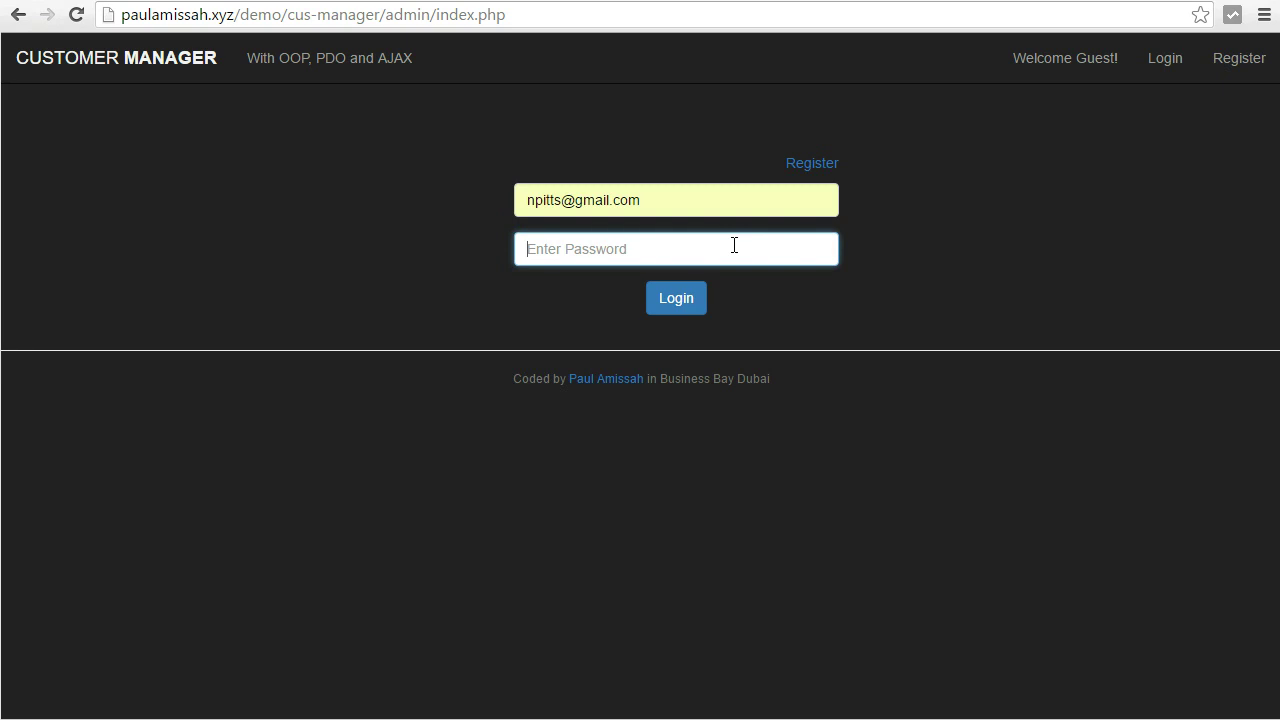
type("••••••")
left_click(671, 297)
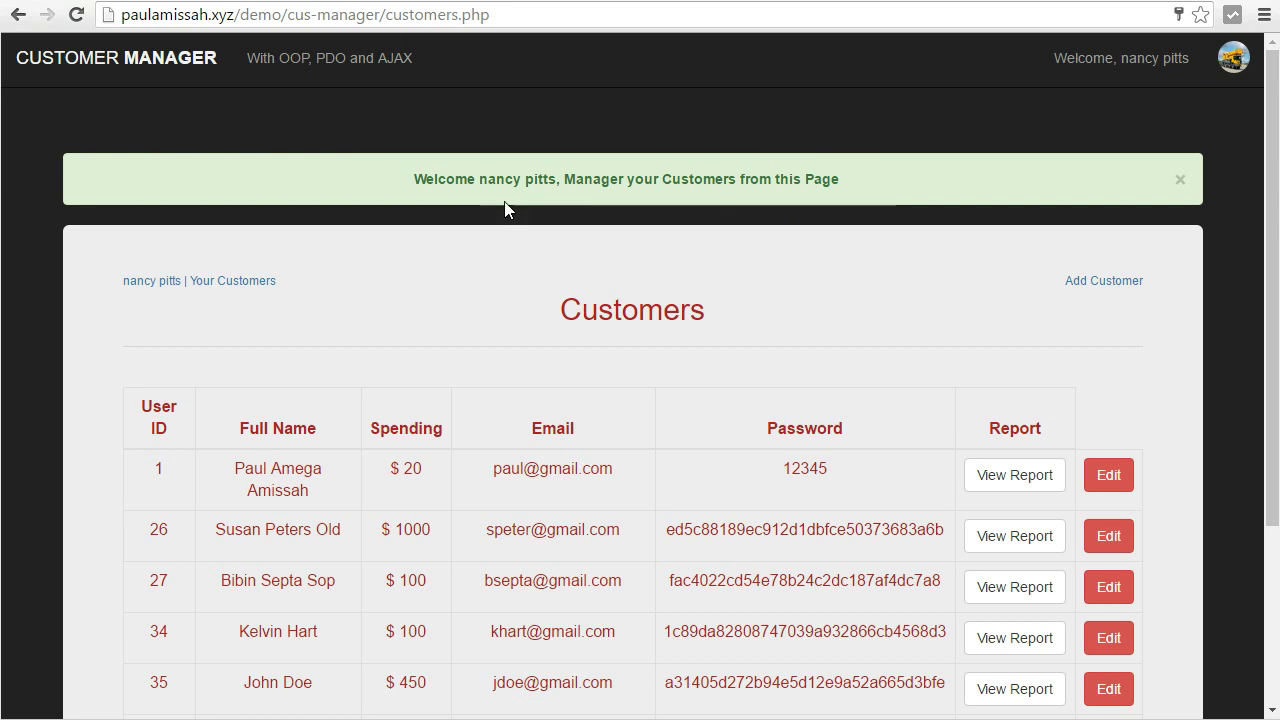
Close the welcome banner and open Account from the avatar menu.
left_click_drag(490, 180, 552, 180)
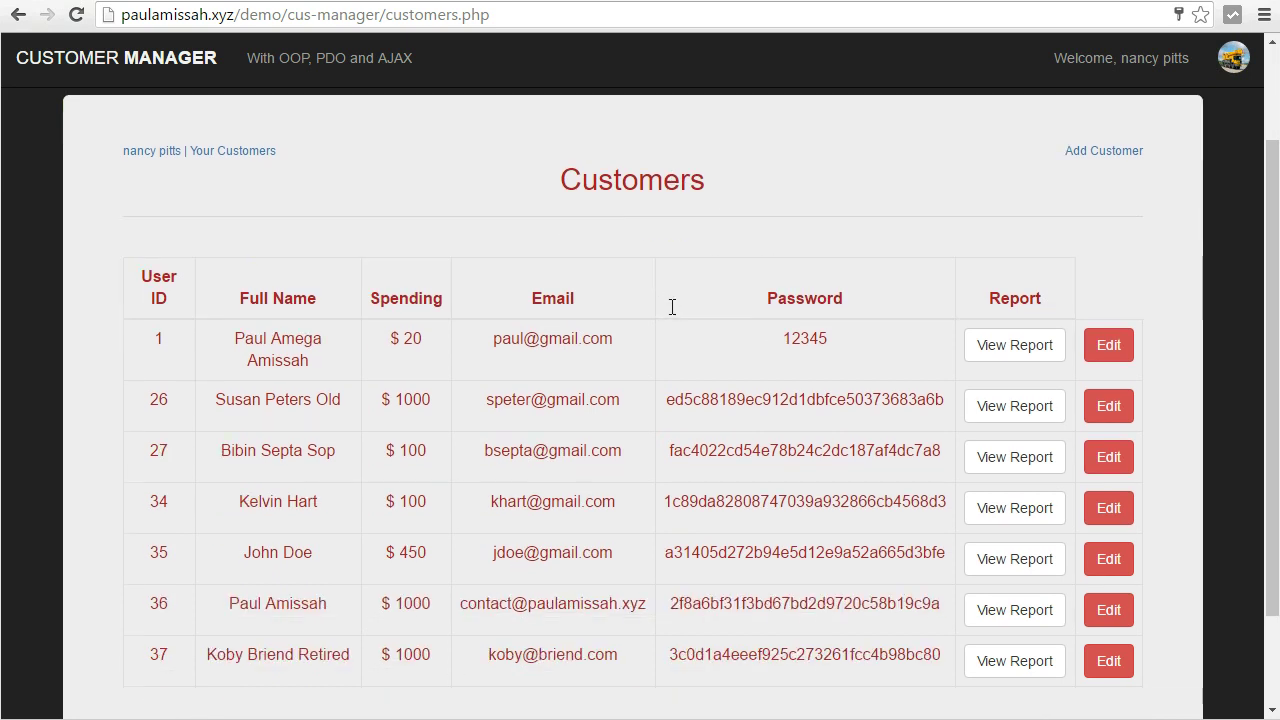
scroll(671, 445, "down", 1)
scroll(671, 445, "up", 2)
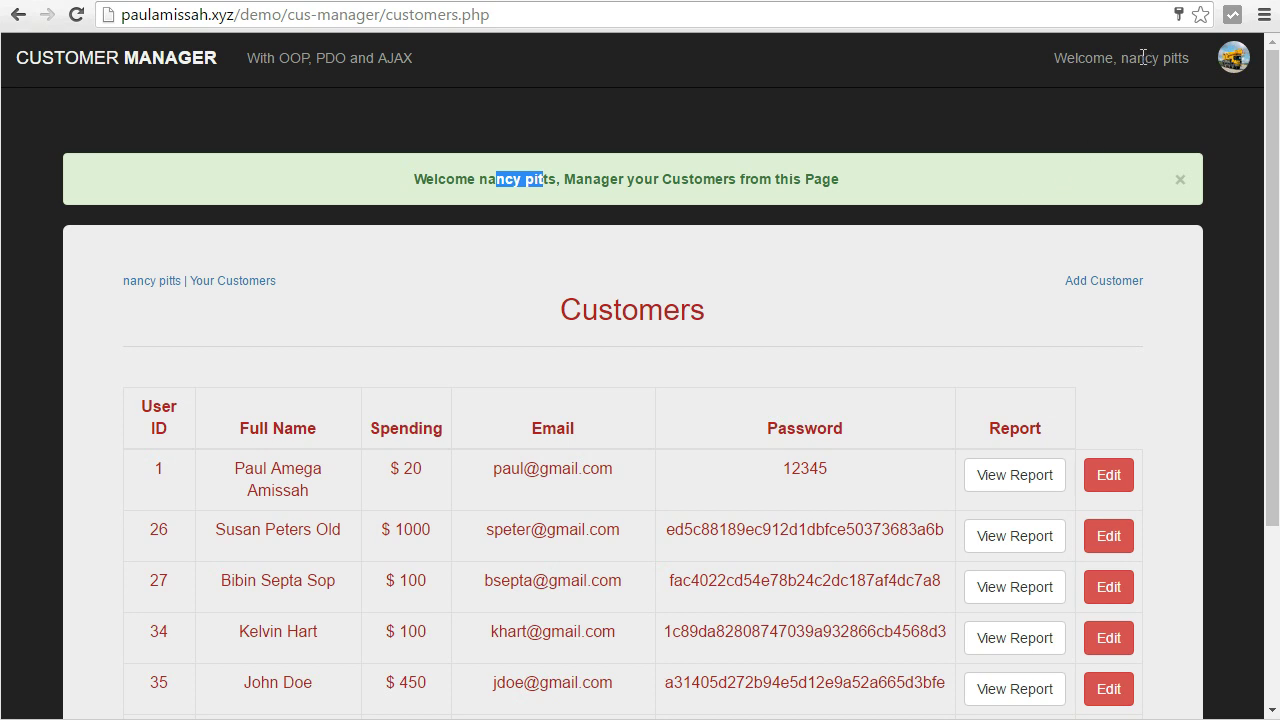
left_click_drag(1121, 62, 1188, 84)
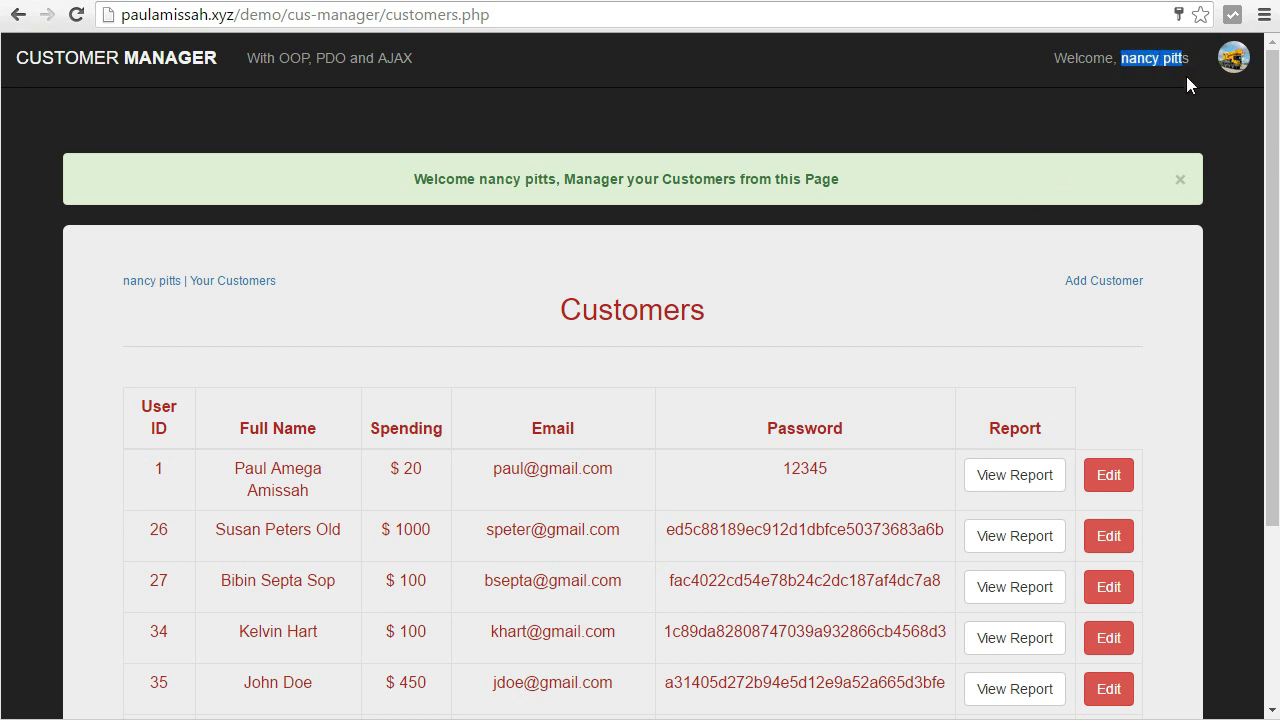
left_click(1180, 185)
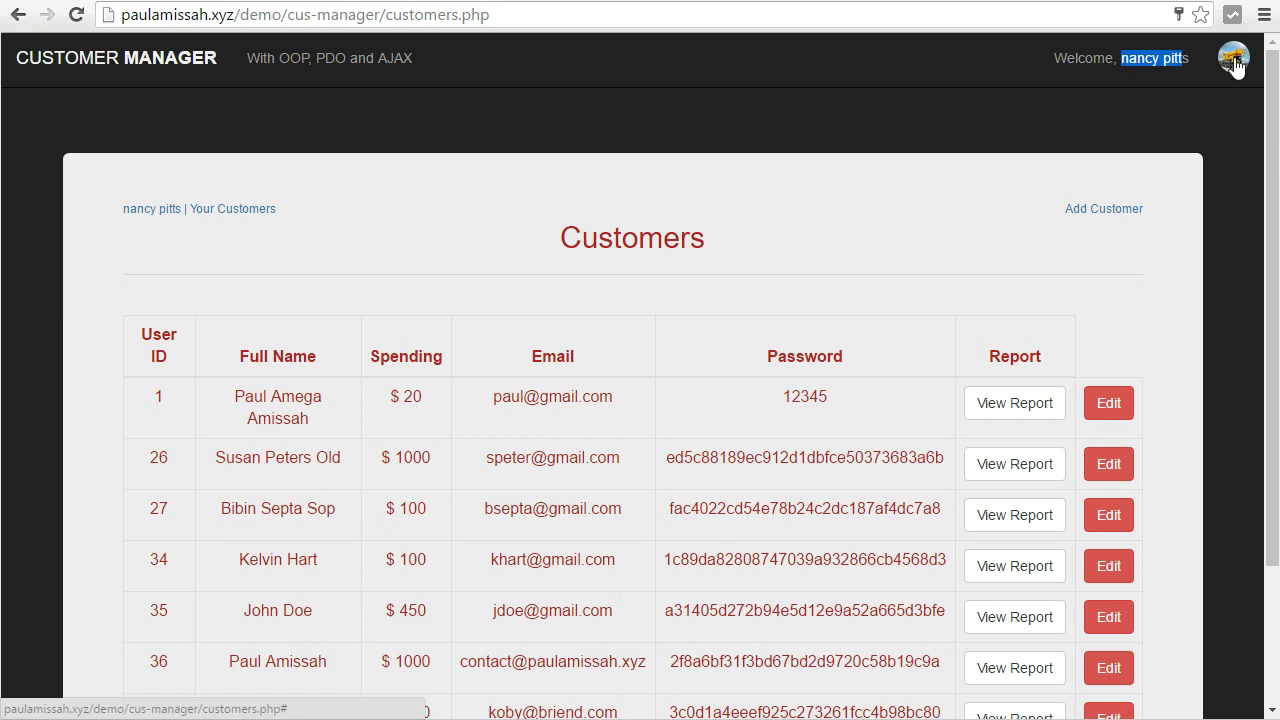
left_click(1236, 66)
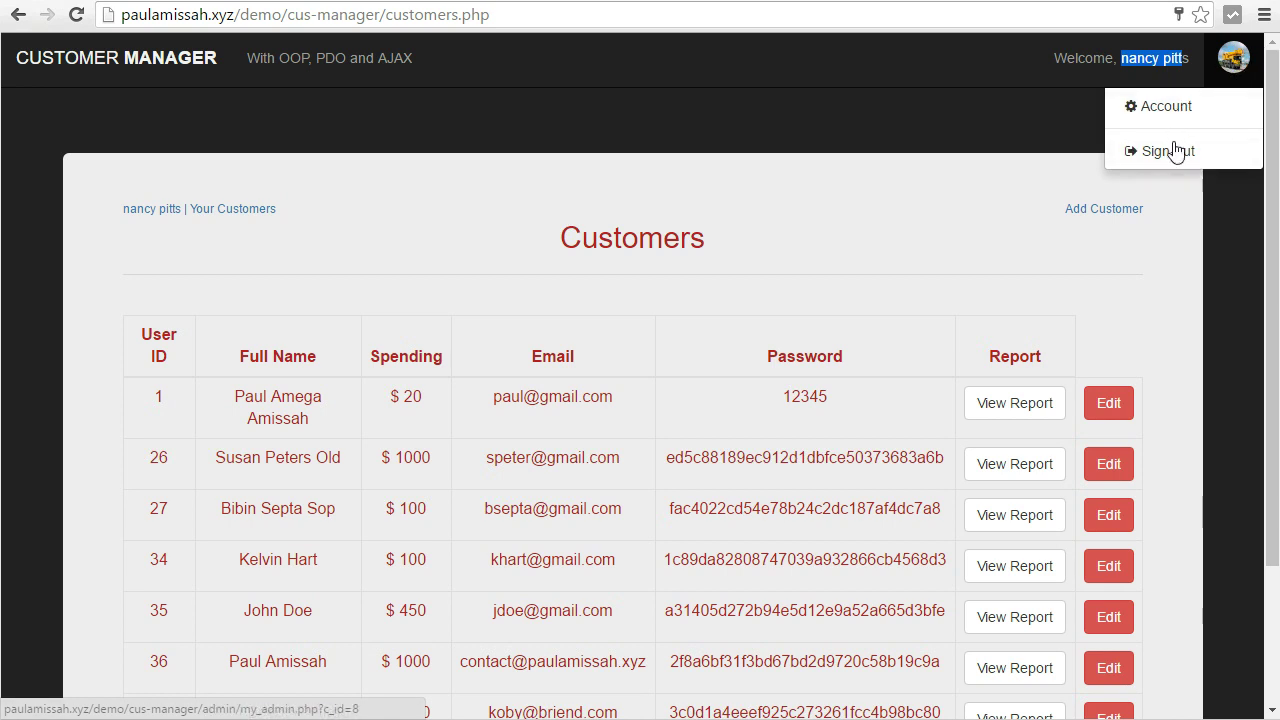
left_click(1160, 115)
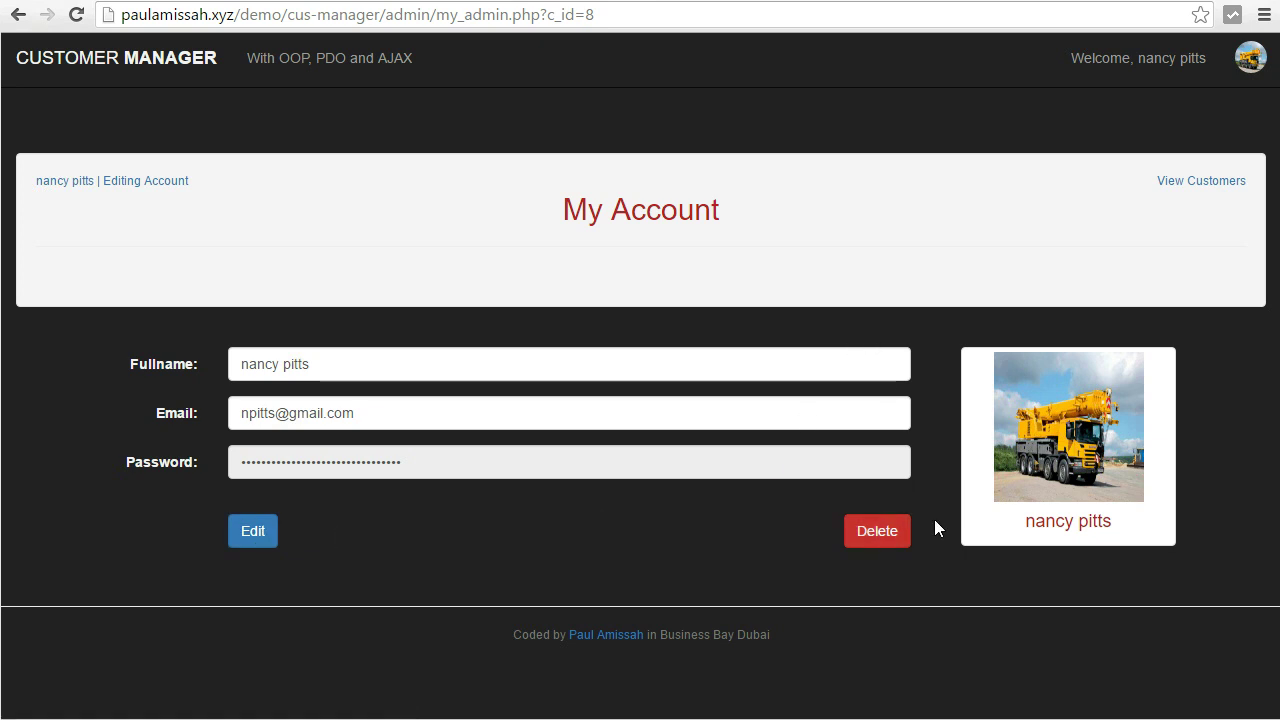
Choose paulamissahdesign.png as the new account profile picture.
left_click(1069, 430)
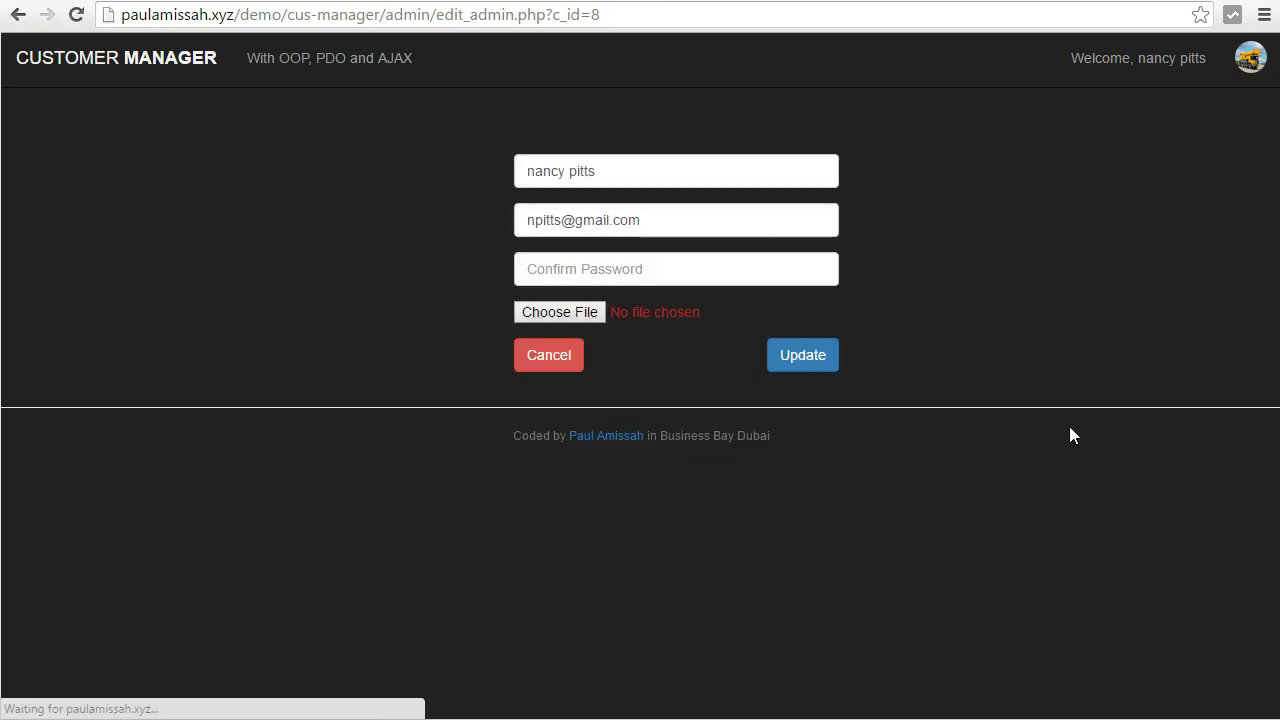
left_click(586, 314)
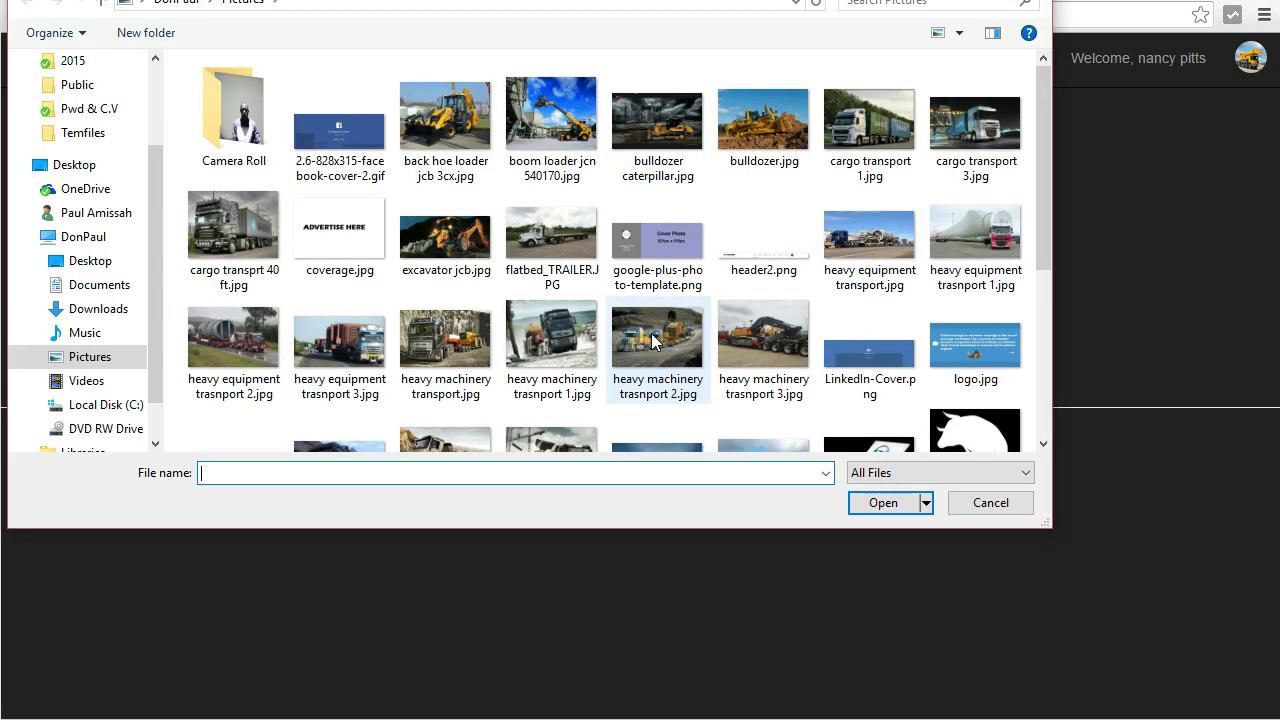
scroll(652, 341, "down", 5)
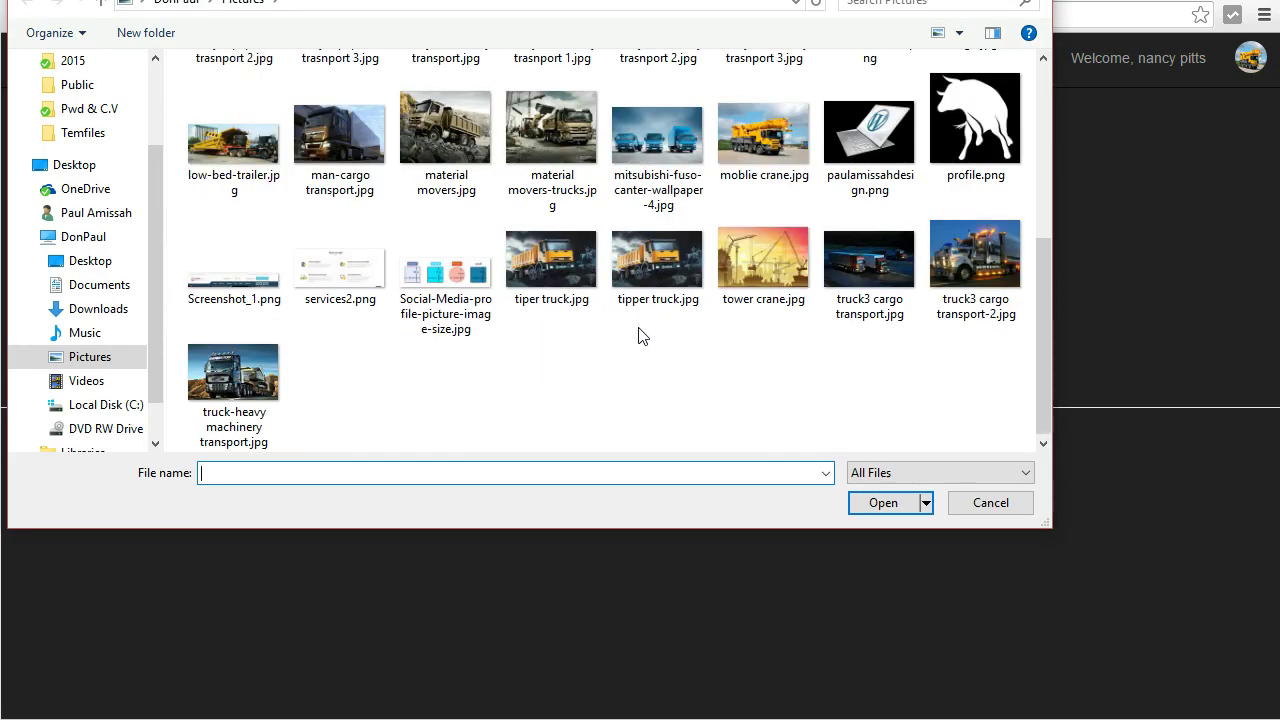
double_click(870, 140)
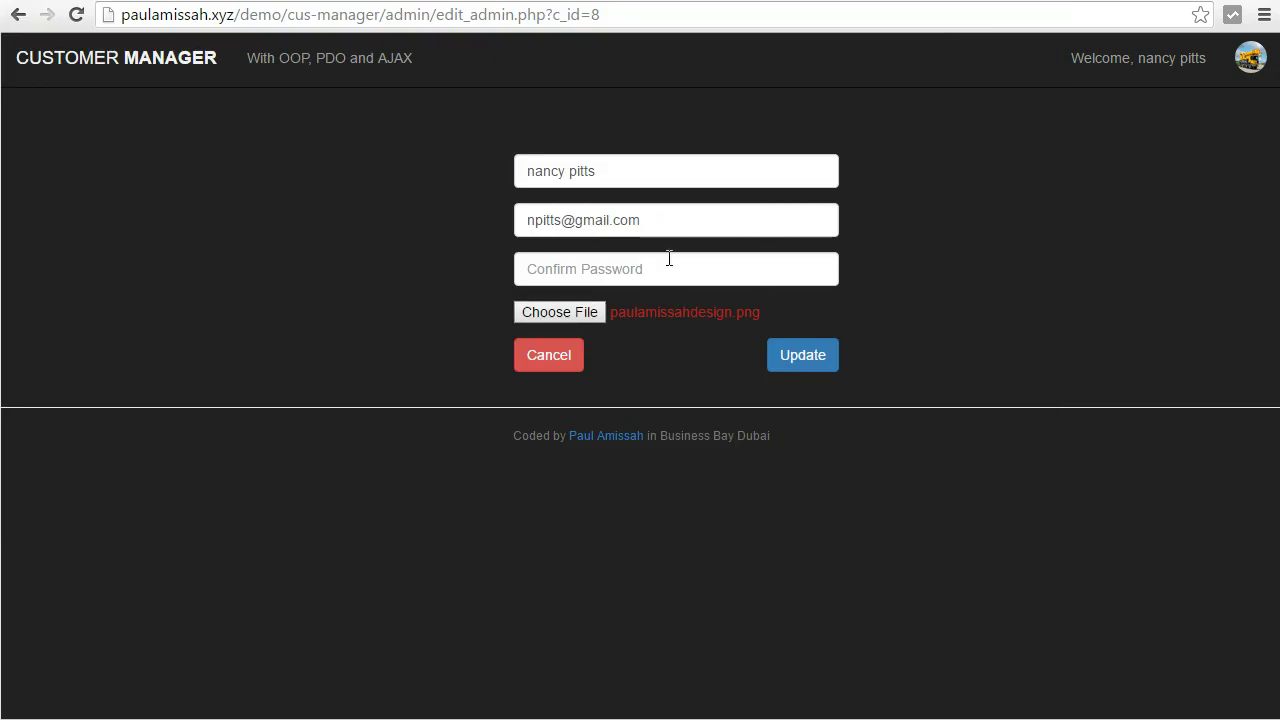
Confirm the password, save the account update, and dismiss the success notice.
left_click(786, 362)
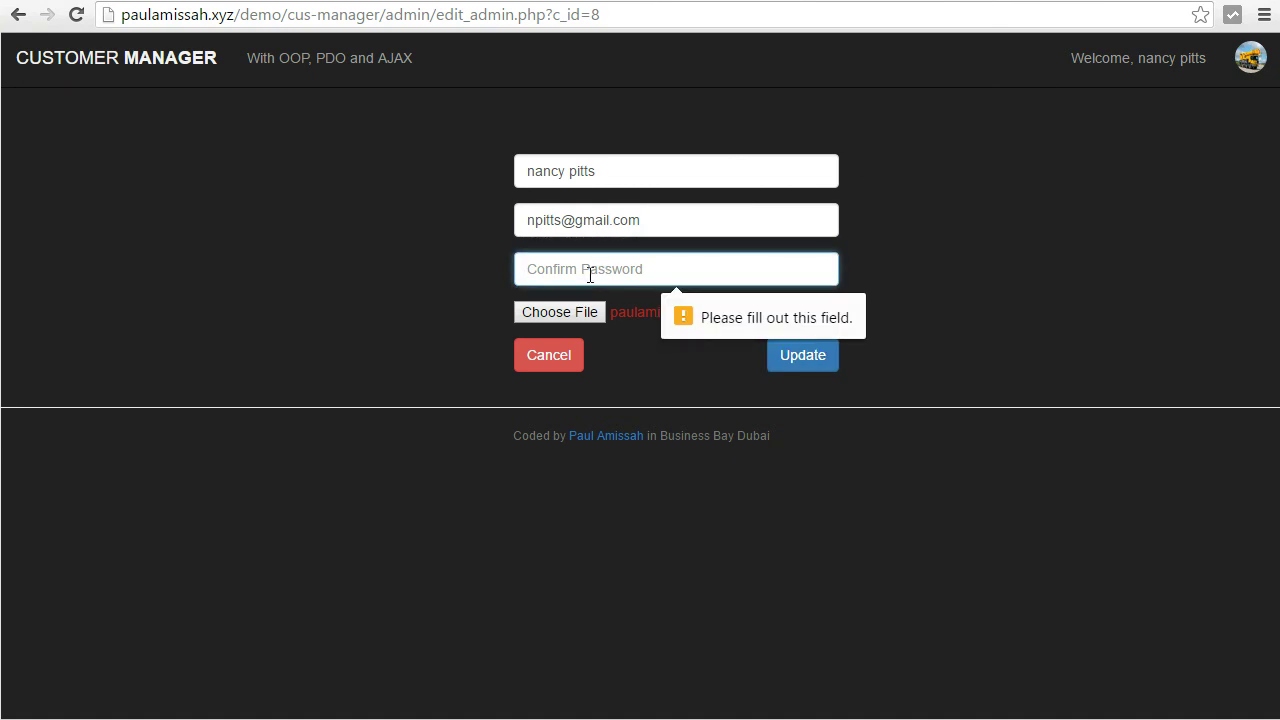
type("123456")
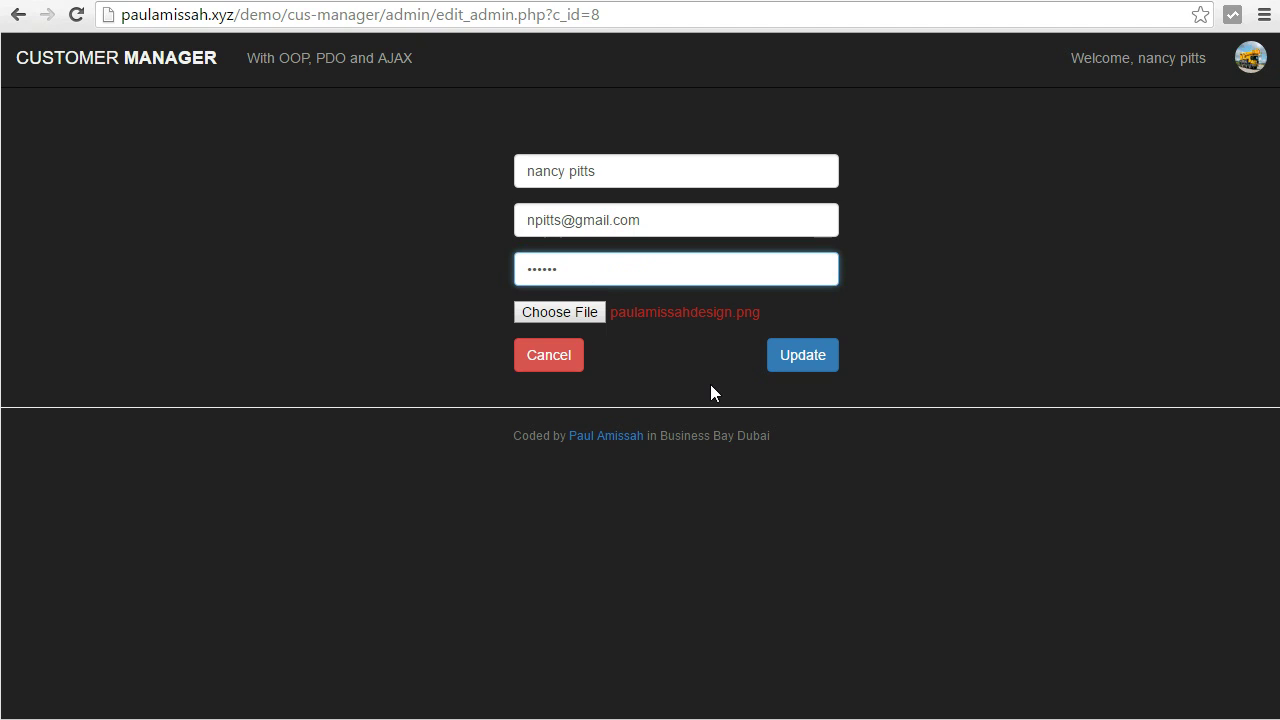
left_click(797, 357)
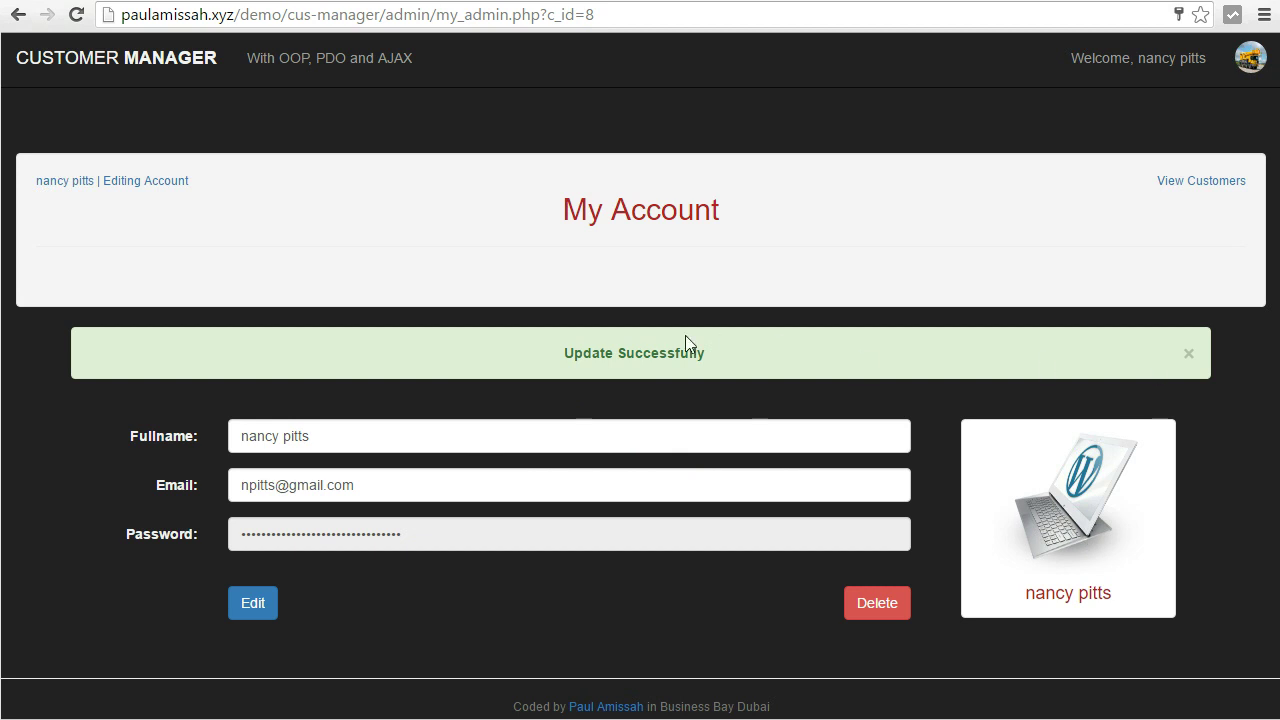
left_click_drag(582, 347, 754, 357)
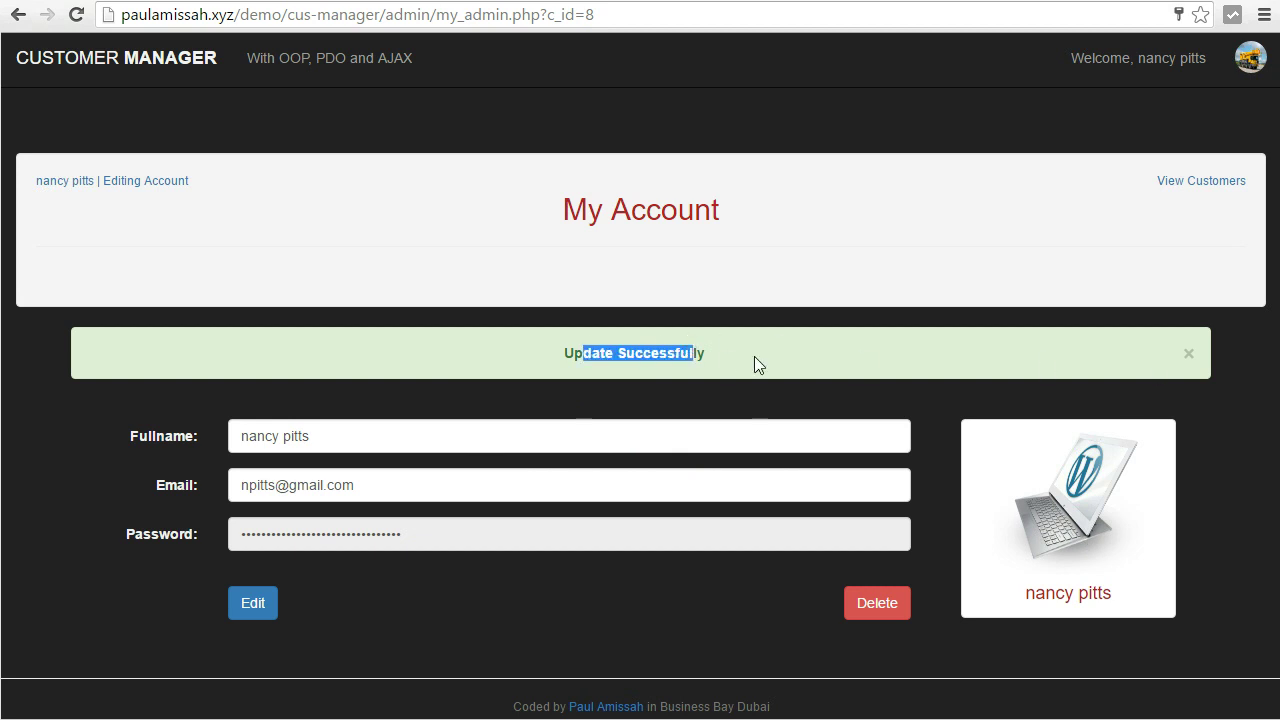
left_click(1190, 358)
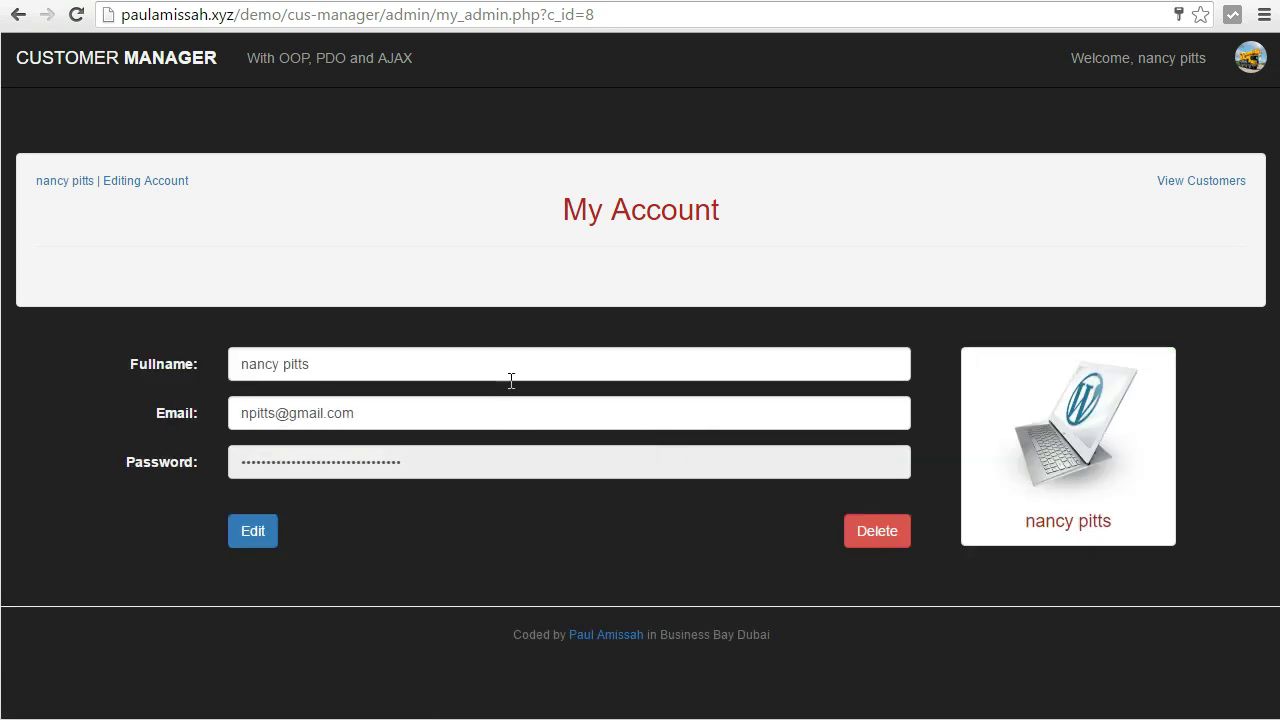
left_click(1194, 181)
Scroll the Customers table and open Edit for customer 26.
scroll(441, 398, "down", 2)
scroll(441, 398, "up", 2)
scroll(441, 398, "down", 1)
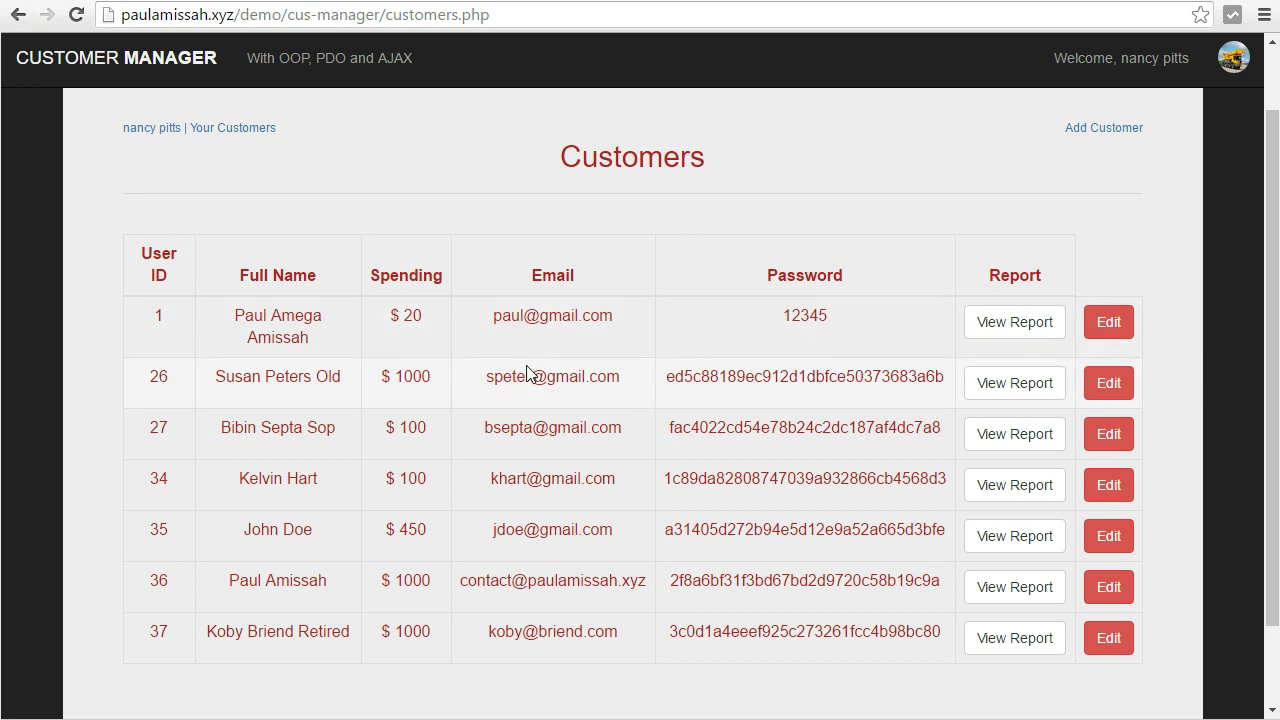
scroll(527, 372, "down", 1)
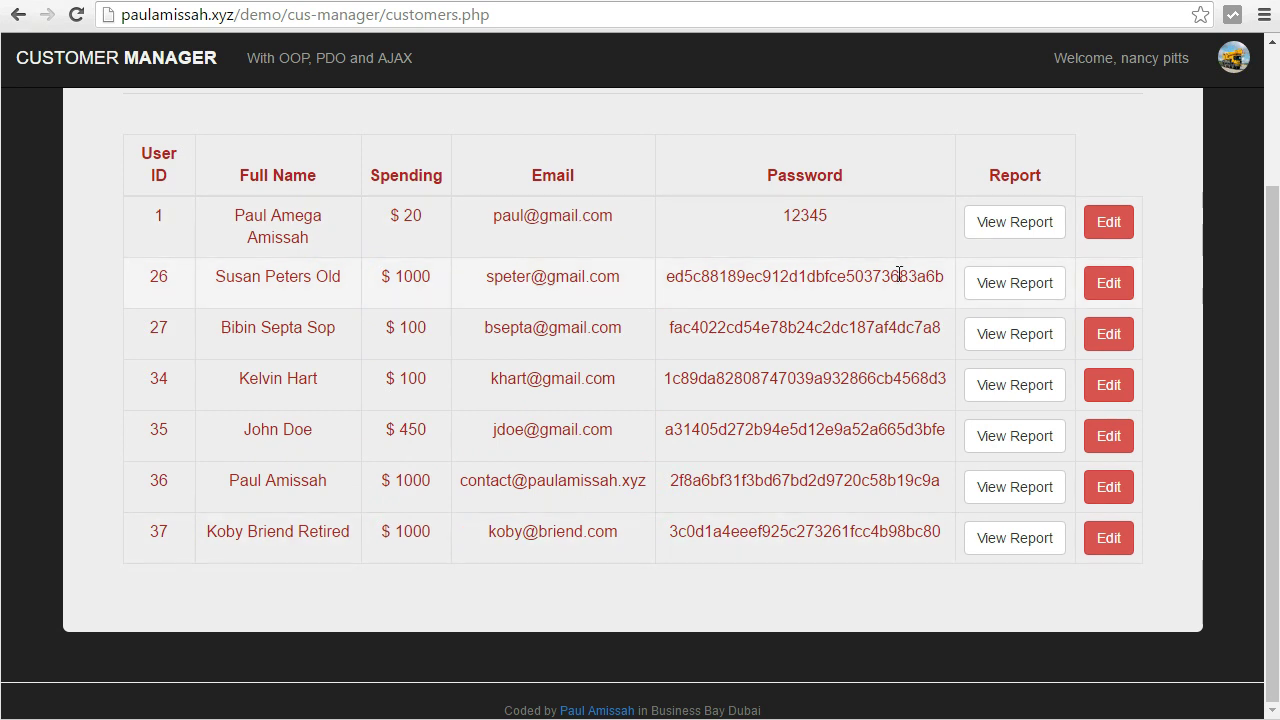
left_click(1120, 285)
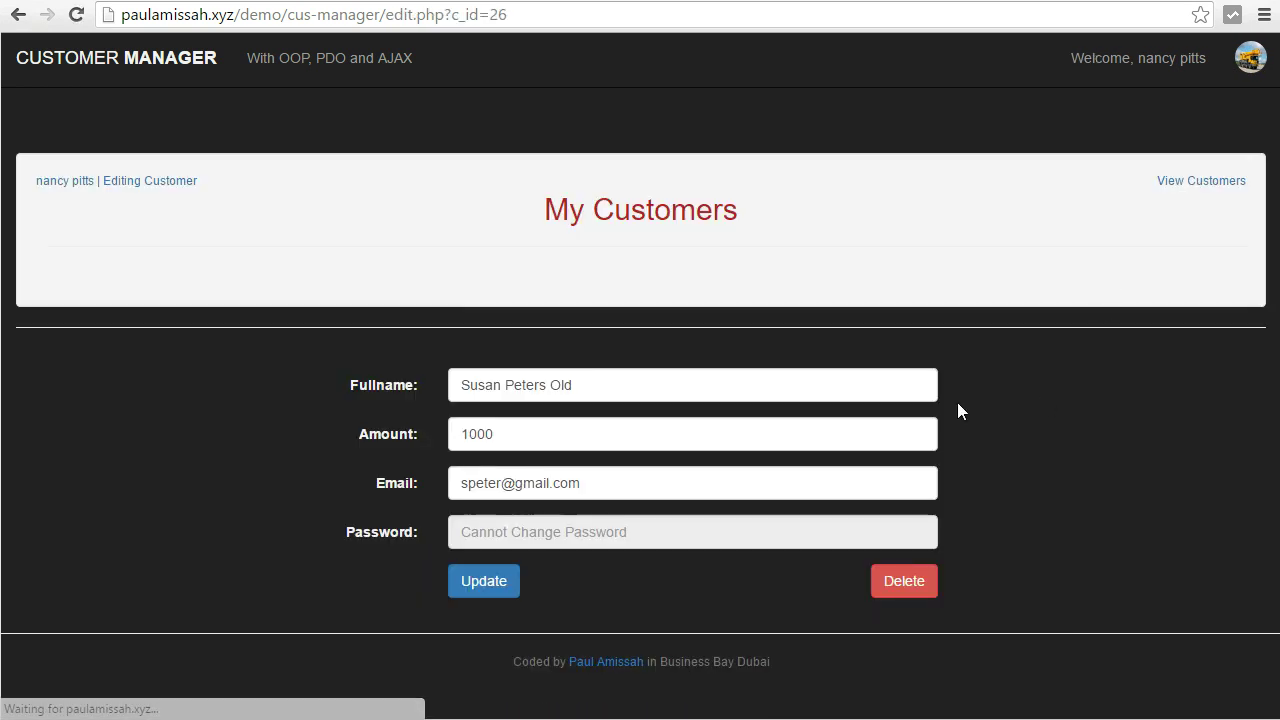
Change the end of customer 26's surname in Fullname and save with Update.
left_click(666, 391)
key("BackSpace")
key("BackSpace")
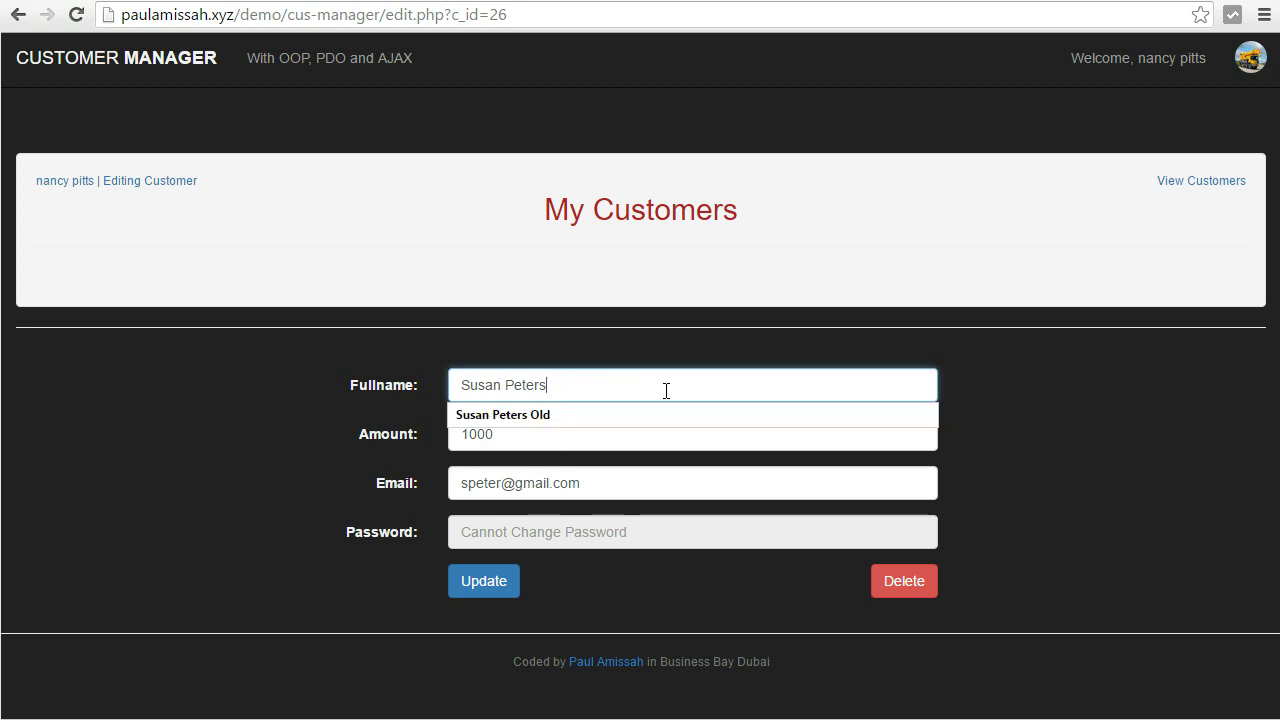
type("Pitts")
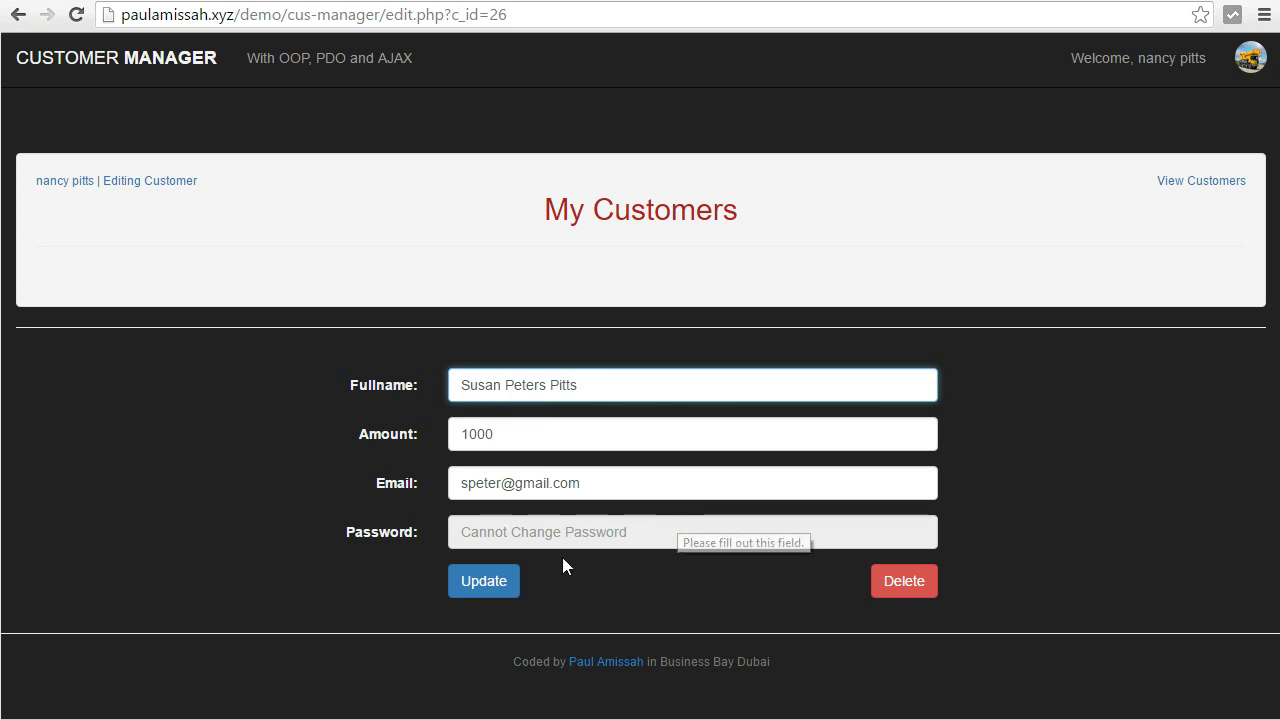
left_click(487, 581)
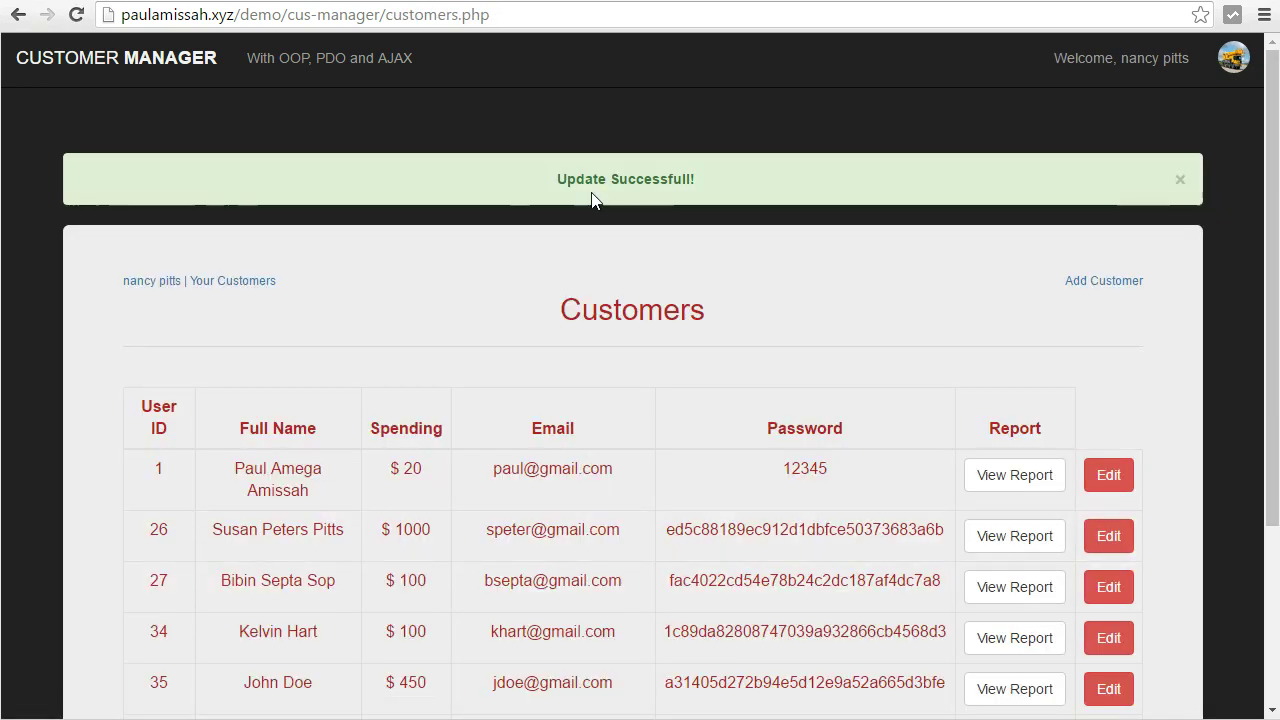
Check the renamed customer at $ 1000 in the list and reopen its edit form.
left_click_drag(586, 179, 654, 180)
scroll(650, 326, "down", 3)
scroll(650, 326, "down", 1)
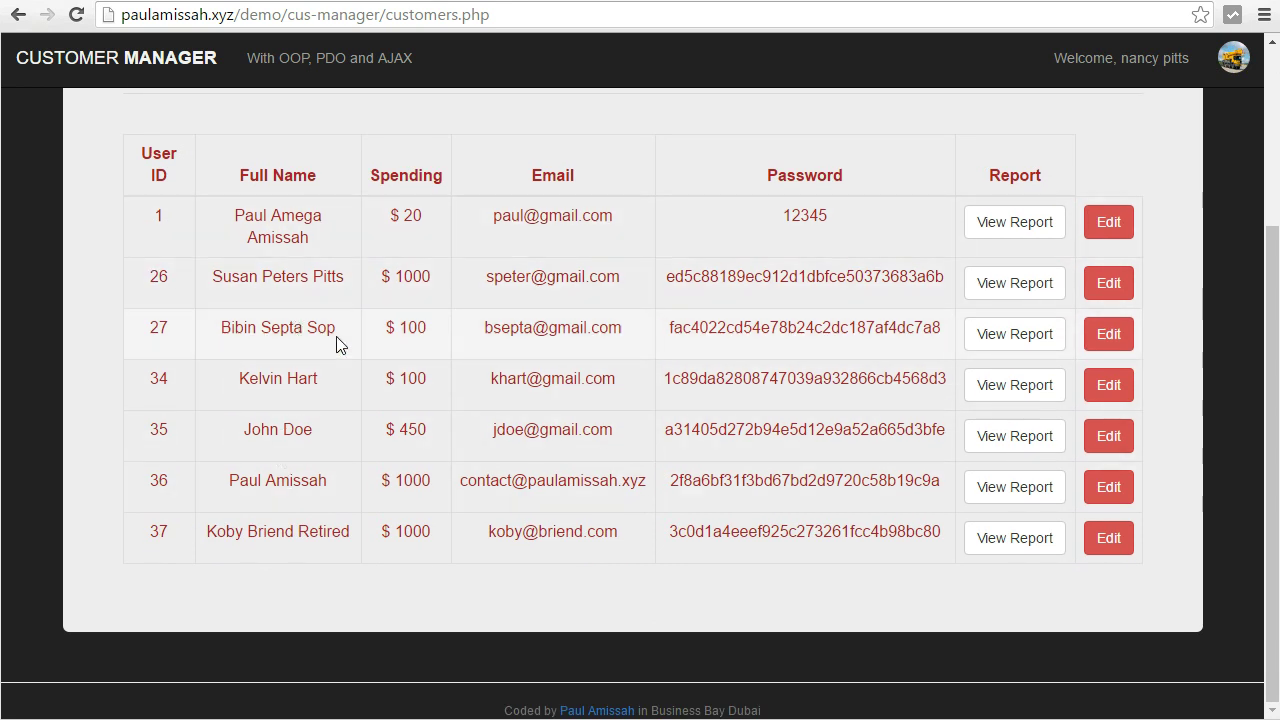
left_click_drag(313, 277, 220, 279)
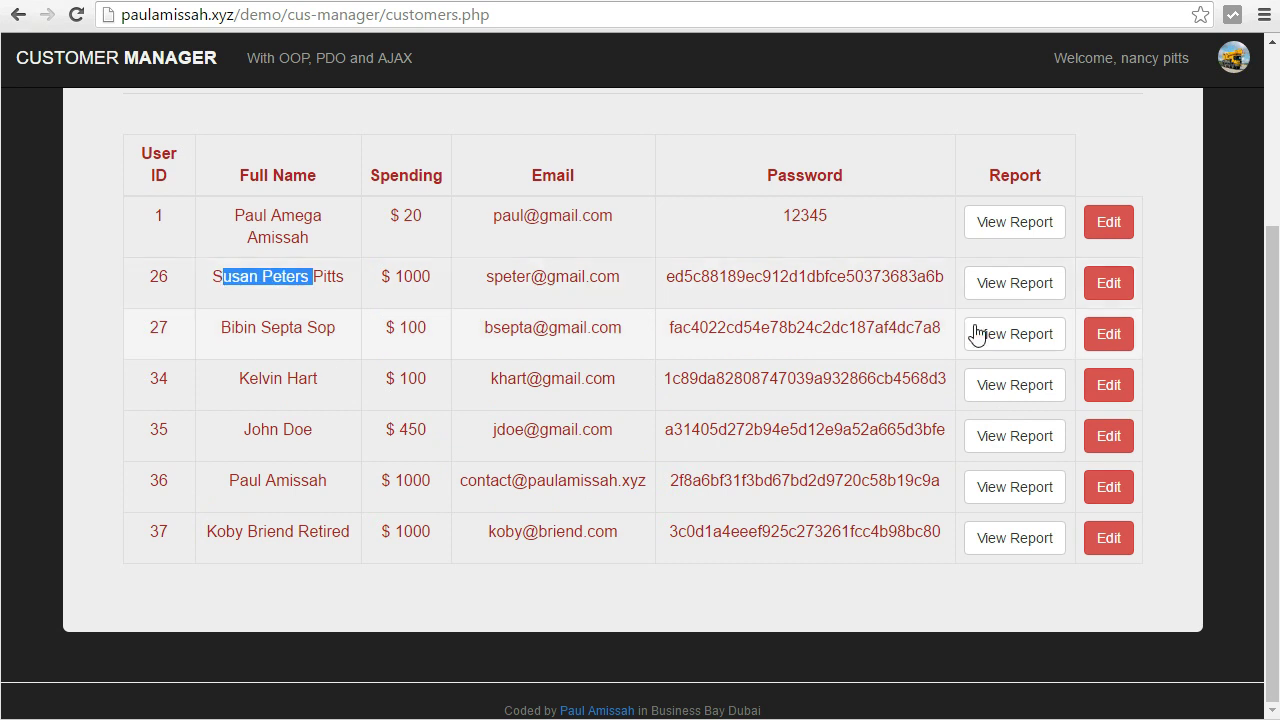
left_click(1104, 286)
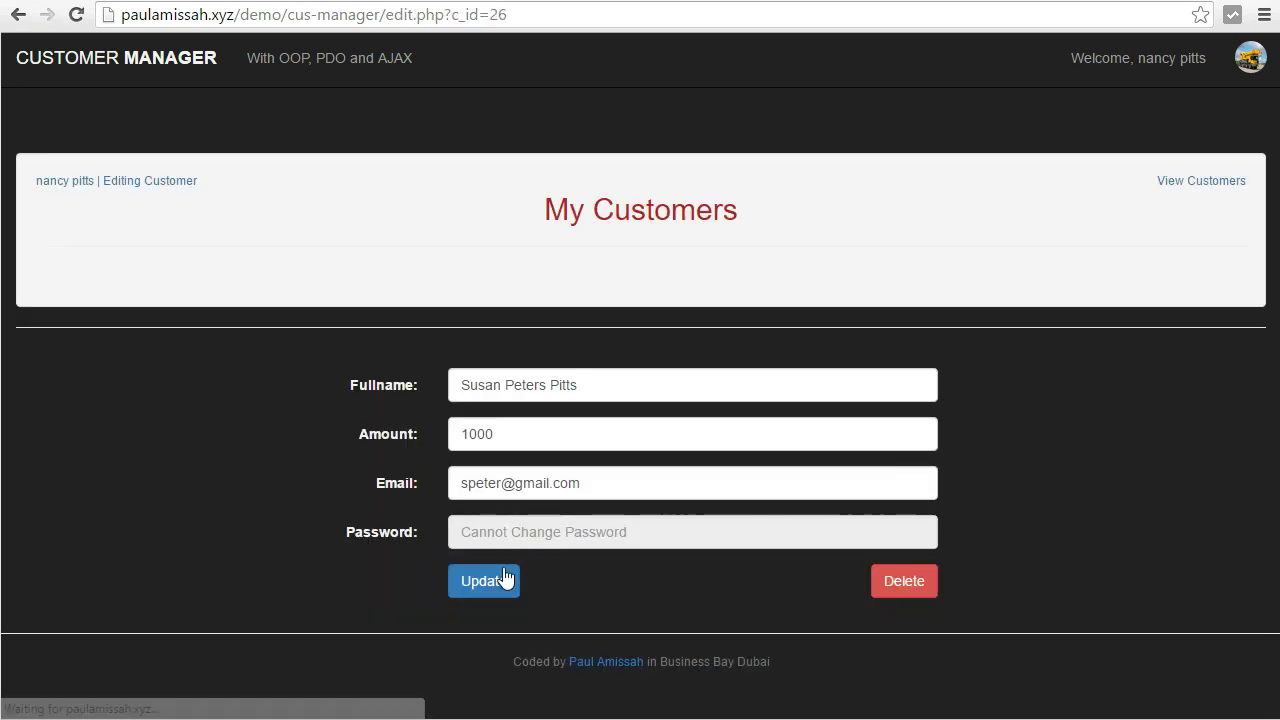
Decline deleting customer 26 with No Thanks, then open customer 27's report.
left_click(904, 581)
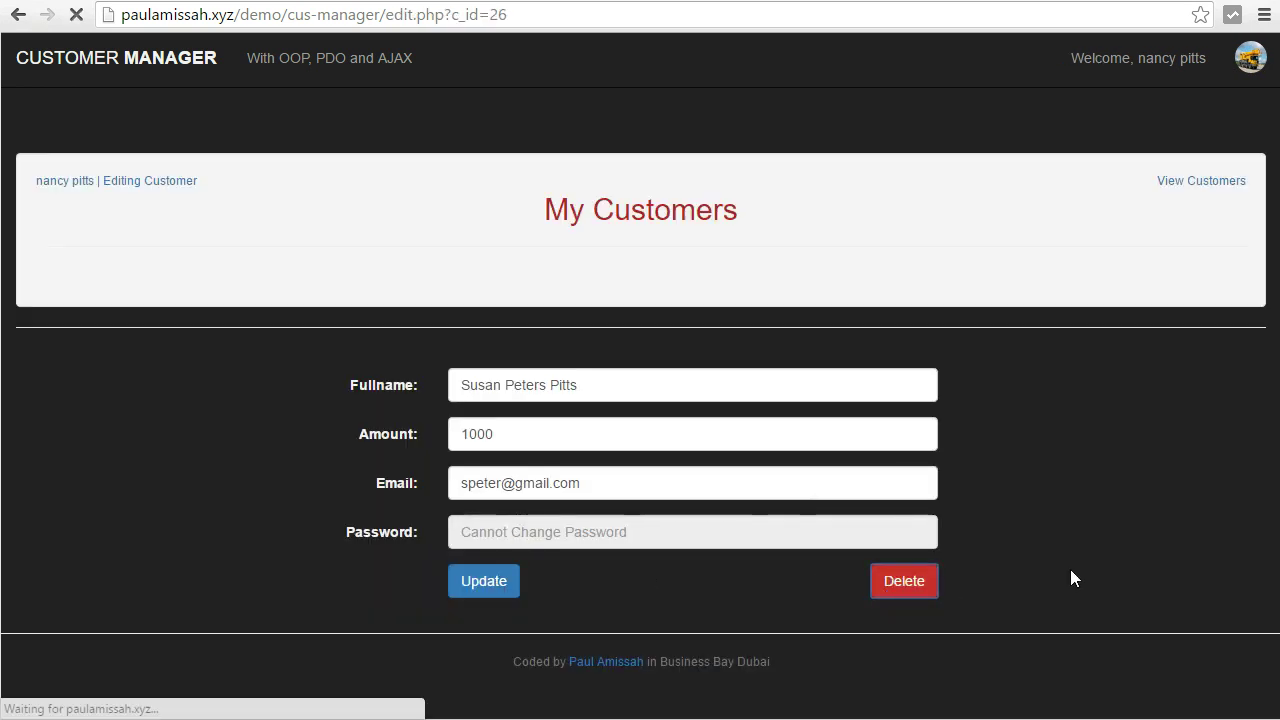
left_click_drag(487, 203, 570, 205)
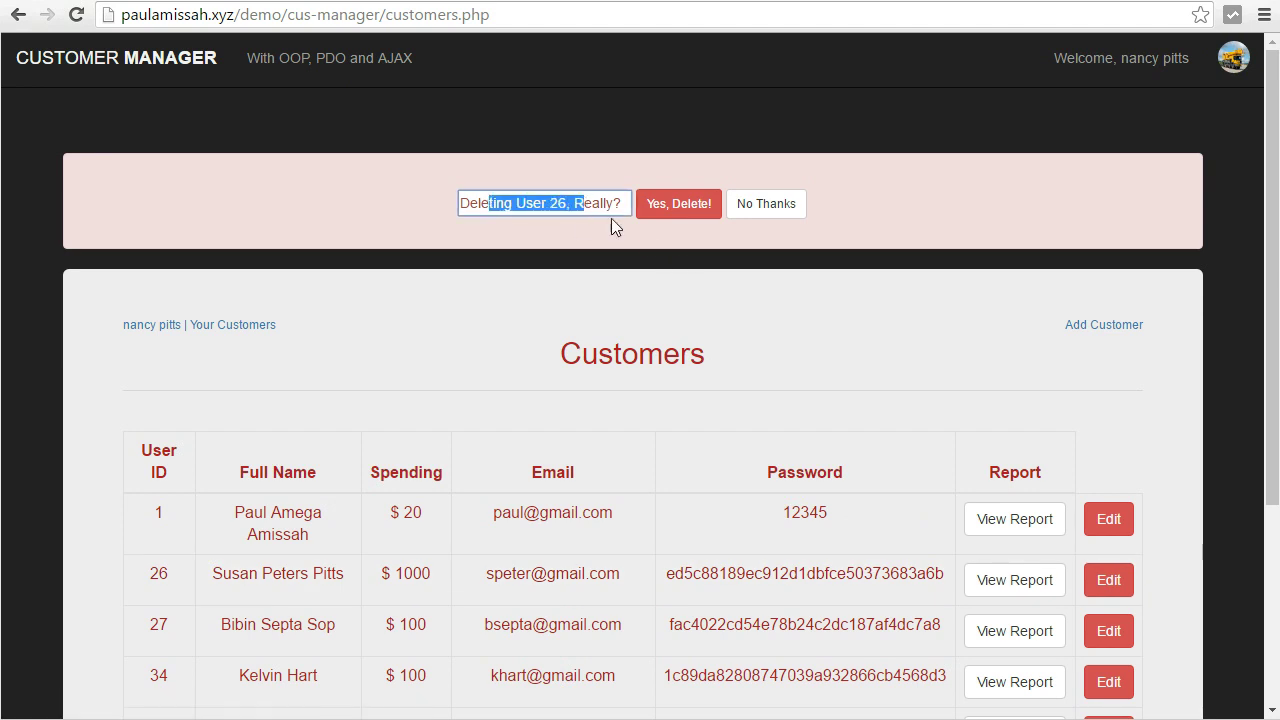
left_click(780, 206)
scroll(1015, 475, "down", 2)
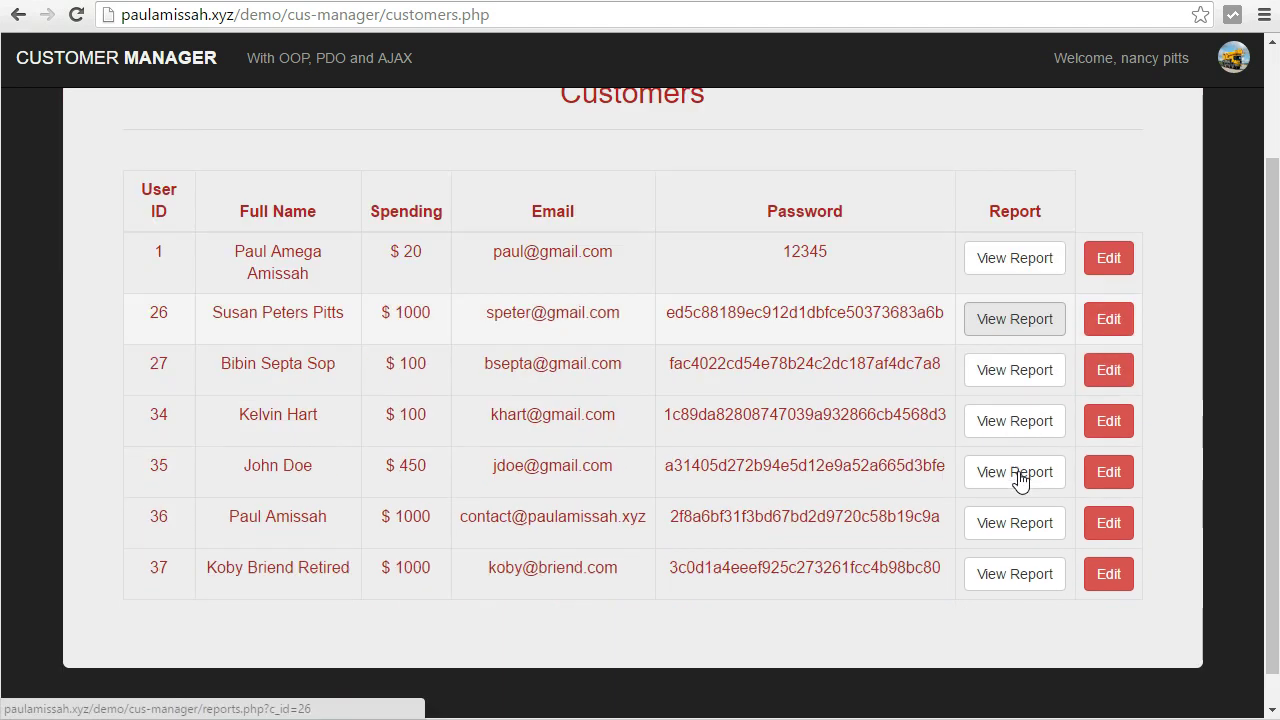
left_click(1017, 337)
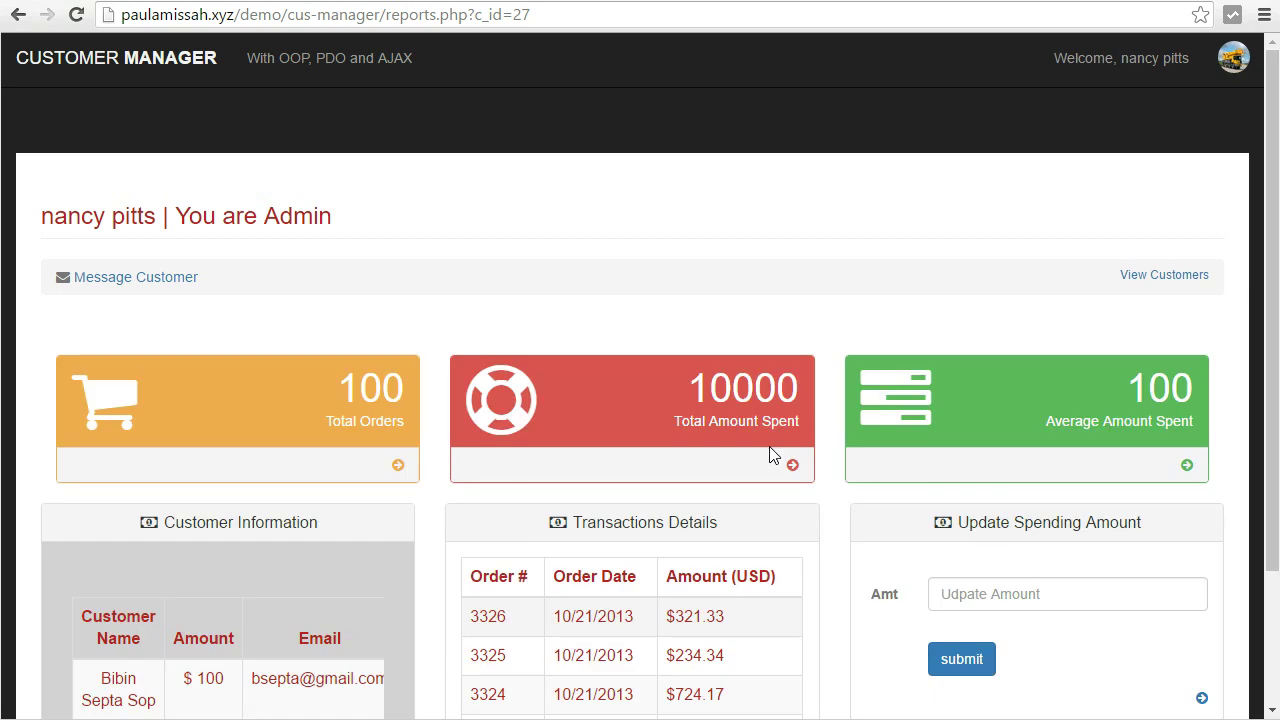
Submit a spending amount of 200, giving Total 20000 and Average 200.
scroll(957, 451, "down", 2)
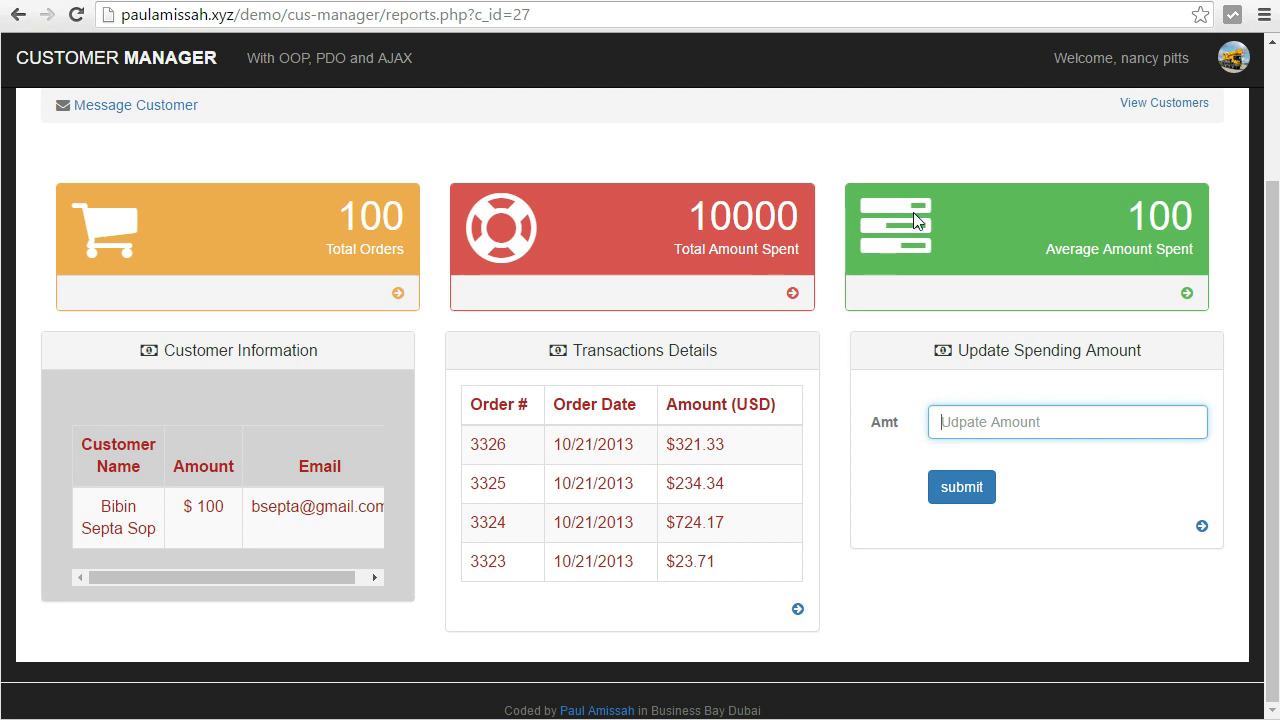
type("200")
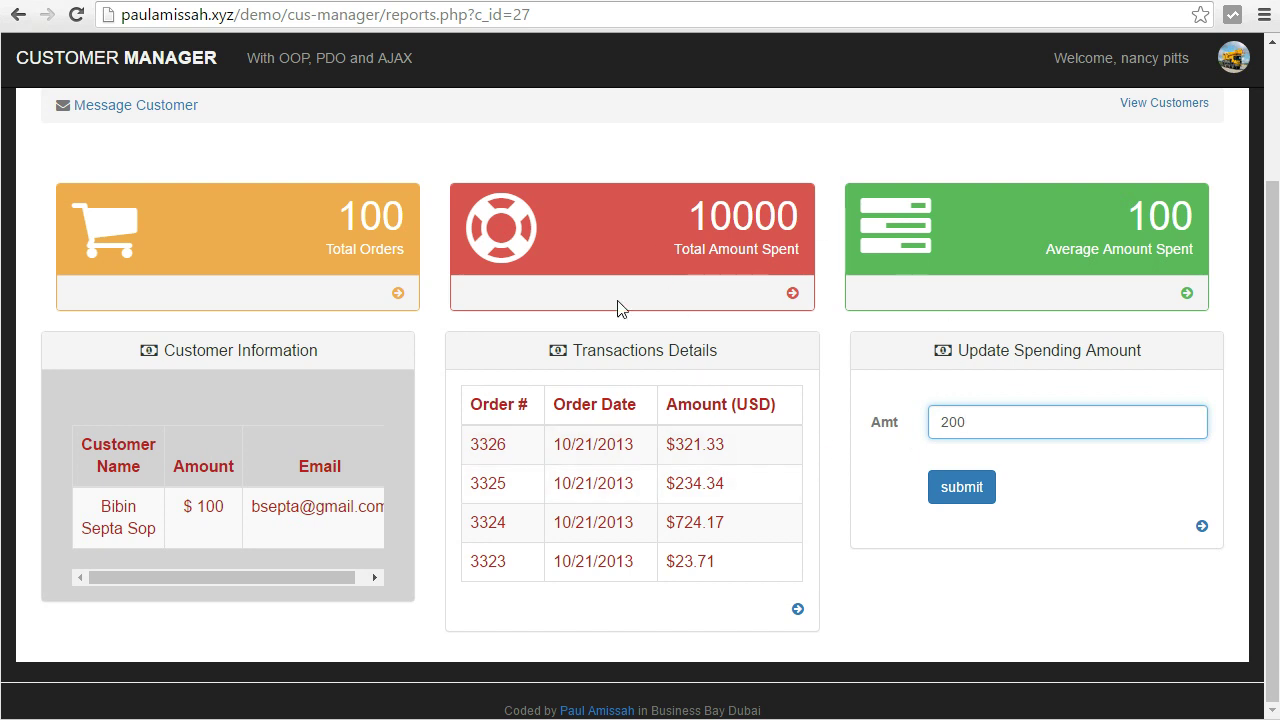
left_click(960, 497)
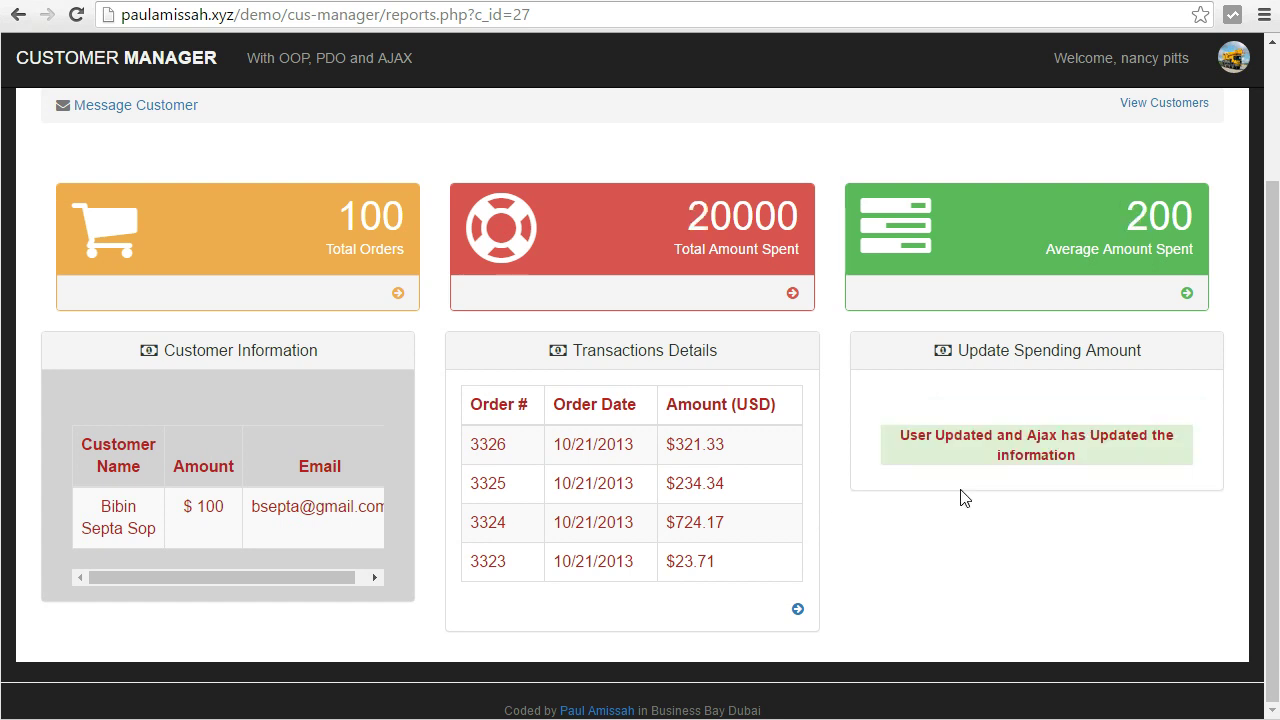
left_click_drag(228, 511, 197, 509)
left_click_drag(790, 218, 710, 218)
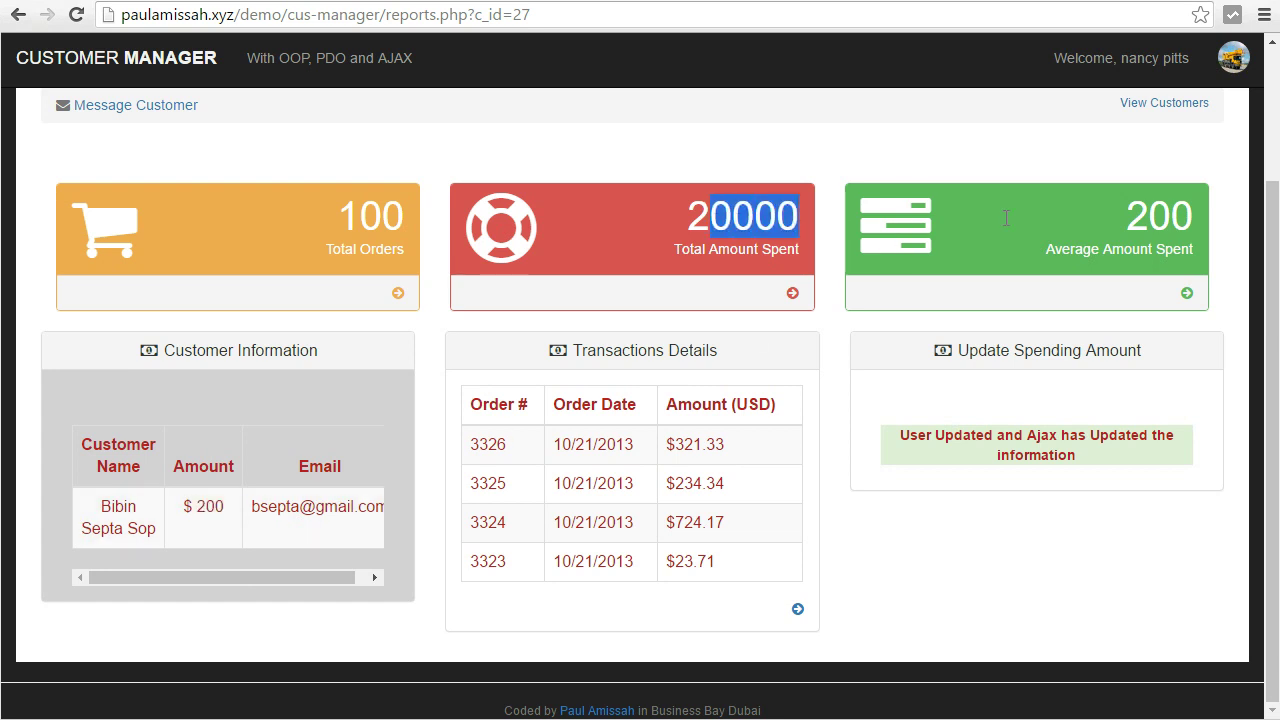
left_click(1165, 208)
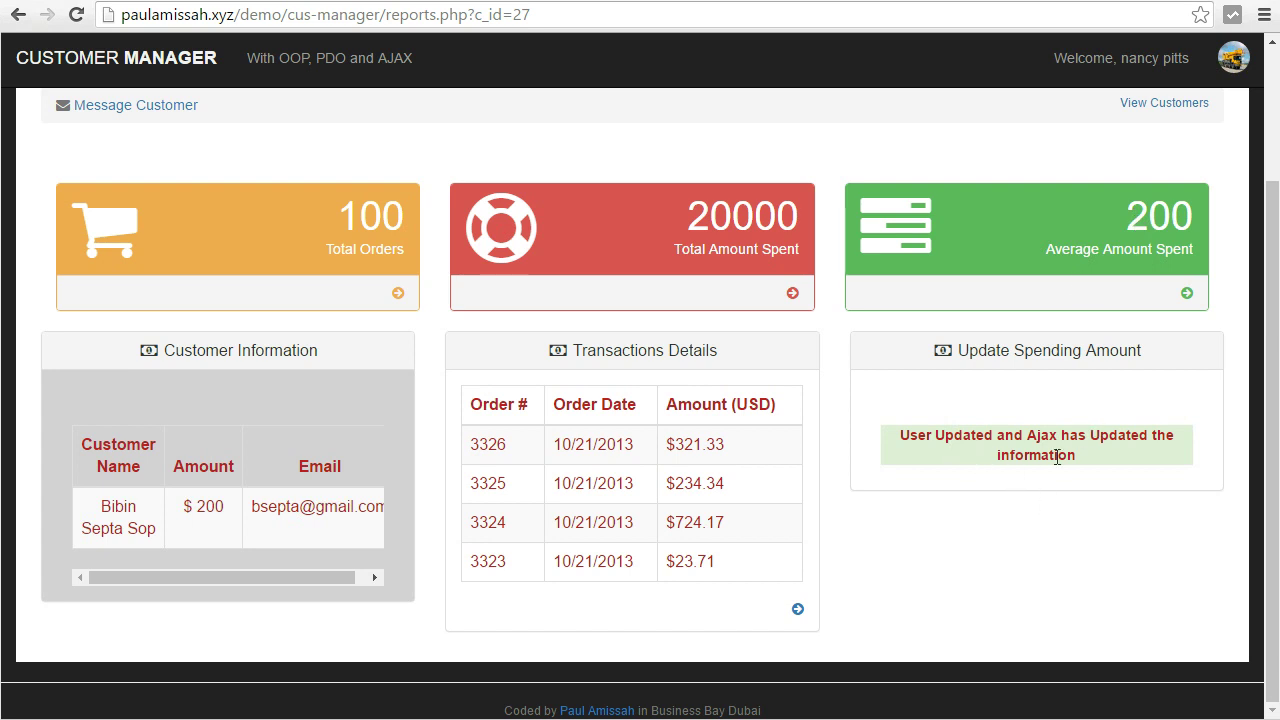
scroll(1026, 481, "up", 2)
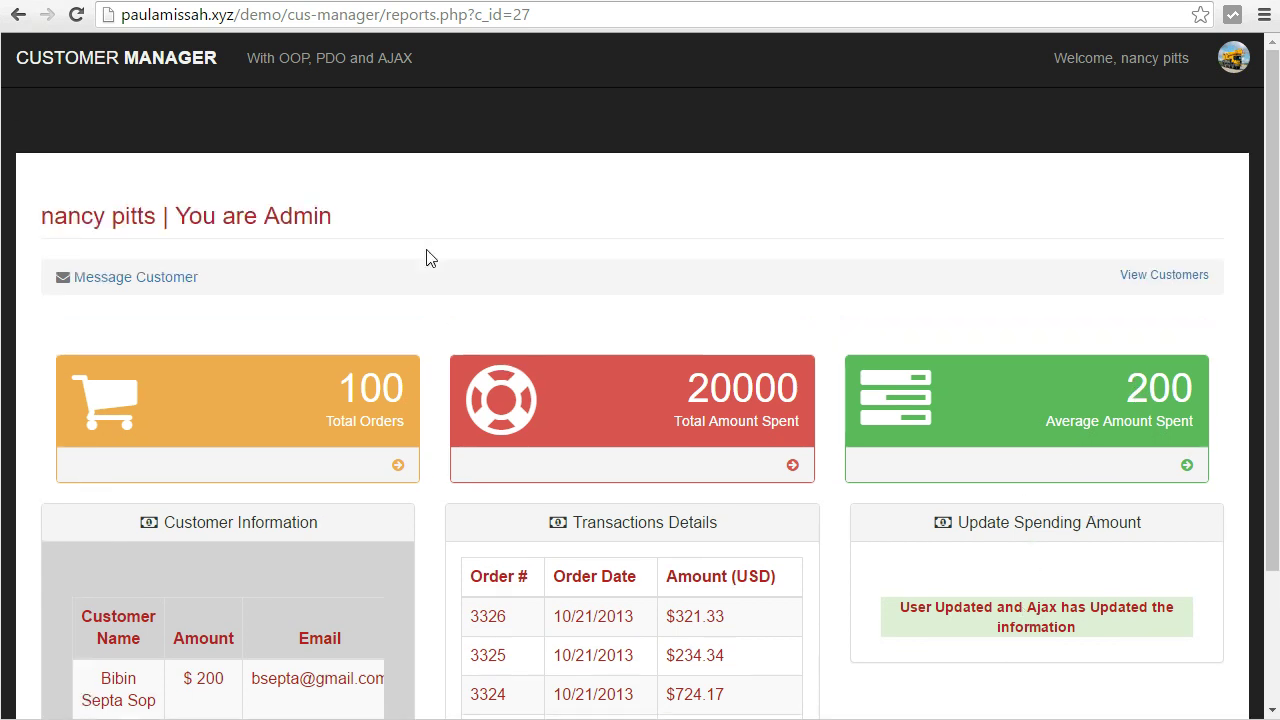
Leave customer 27's message form, then open customer 36's report and its Message Customer form.
left_click(135, 280)
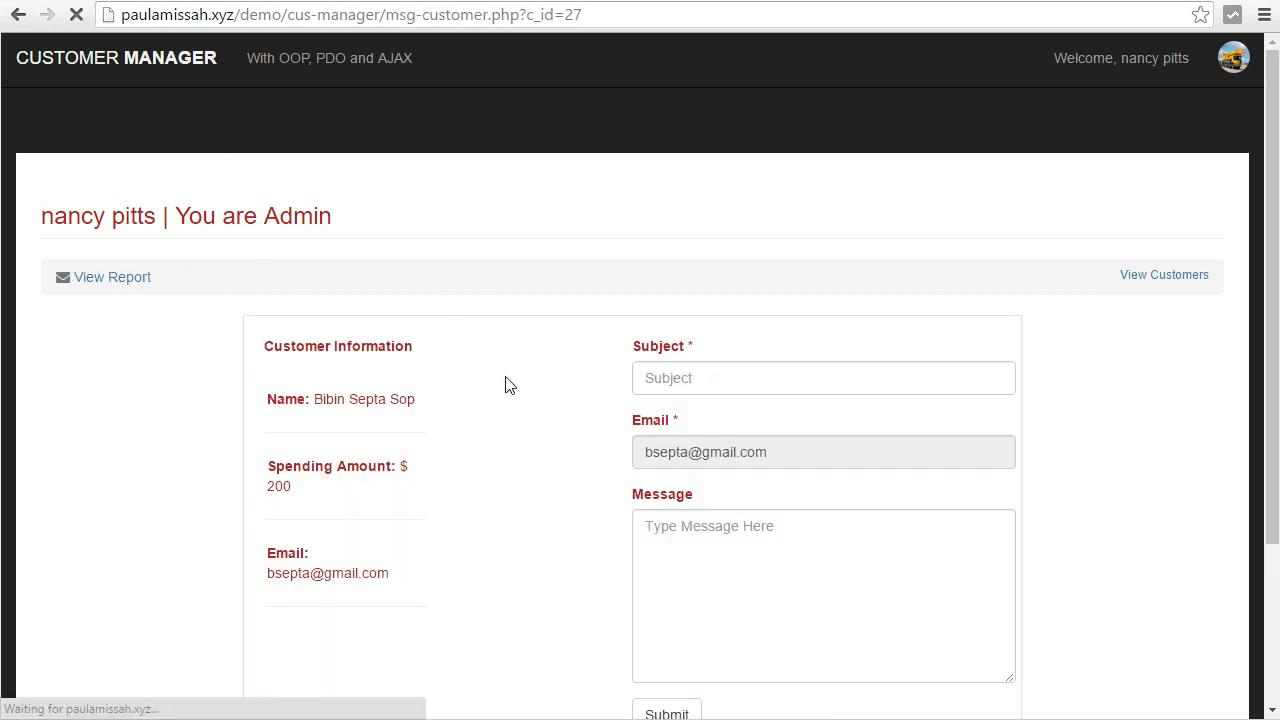
scroll(507, 385, "down", 1)
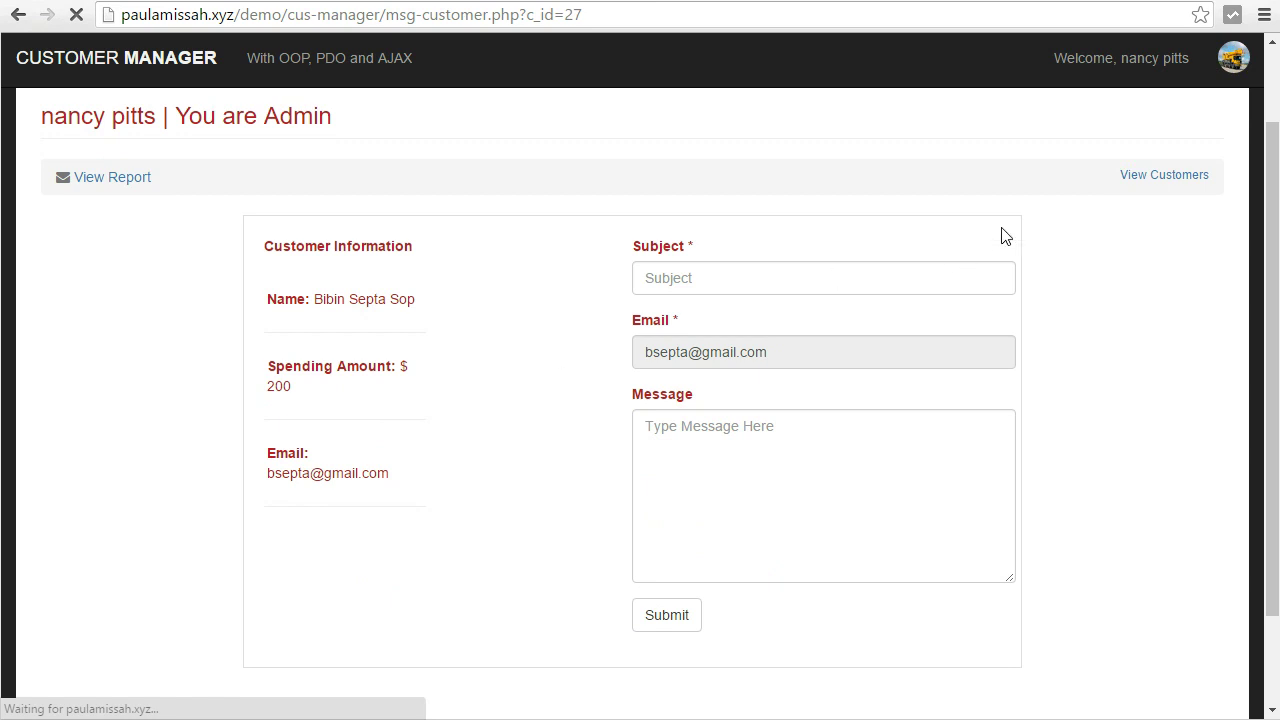
left_click(1164, 175)
scroll(915, 418, "down", 2)
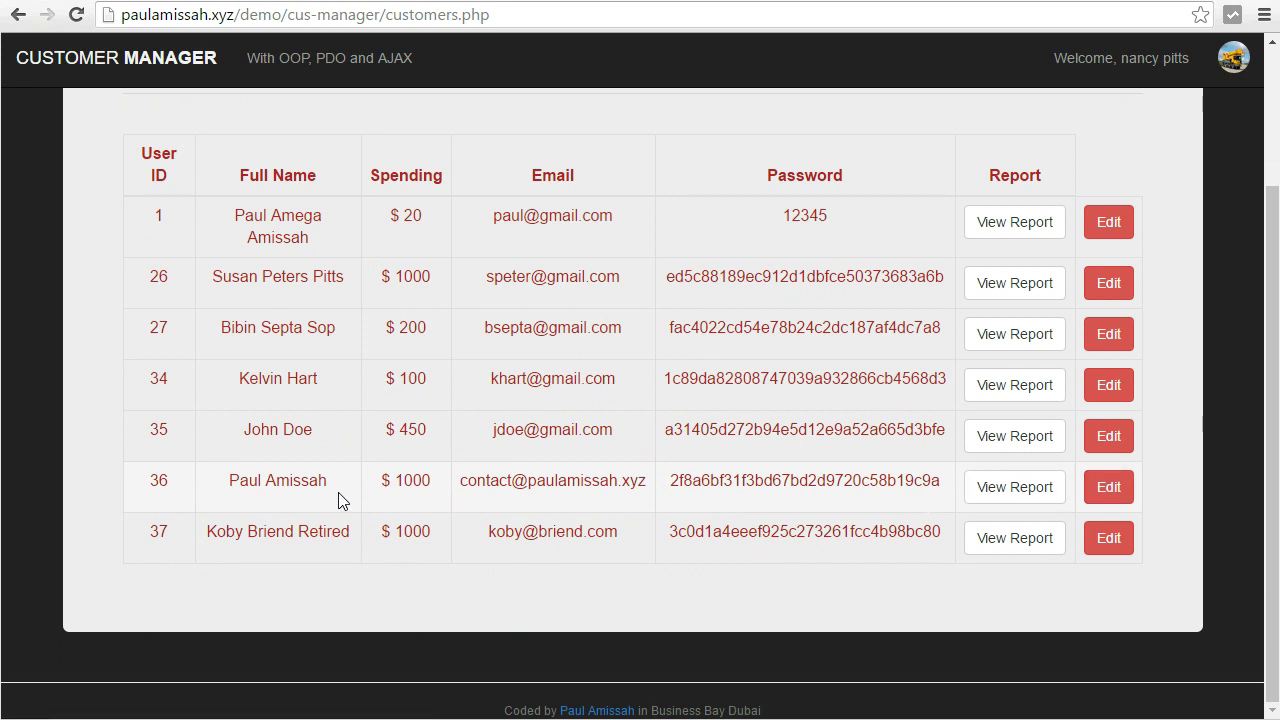
left_click(1016, 492)
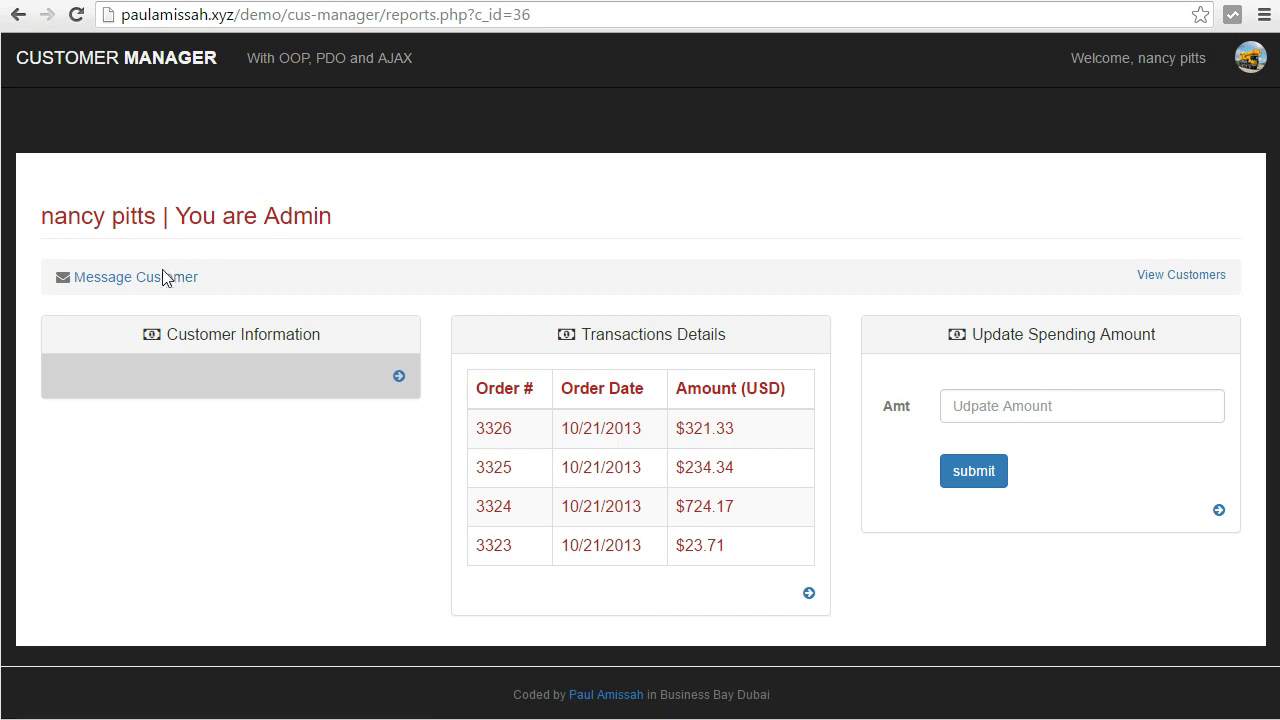
left_click(168, 279)
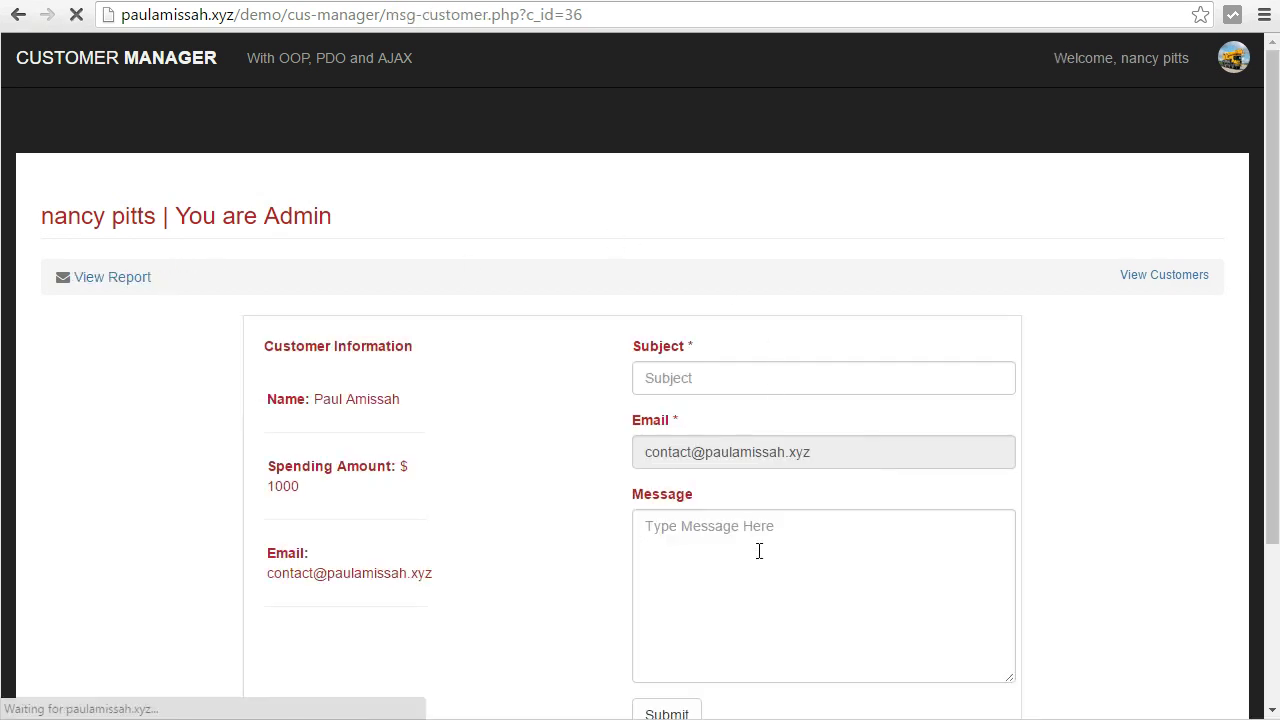
Send customer 36 a 'Notice on Spending' message about their overspending.
scroll(841, 520, "down", 1)
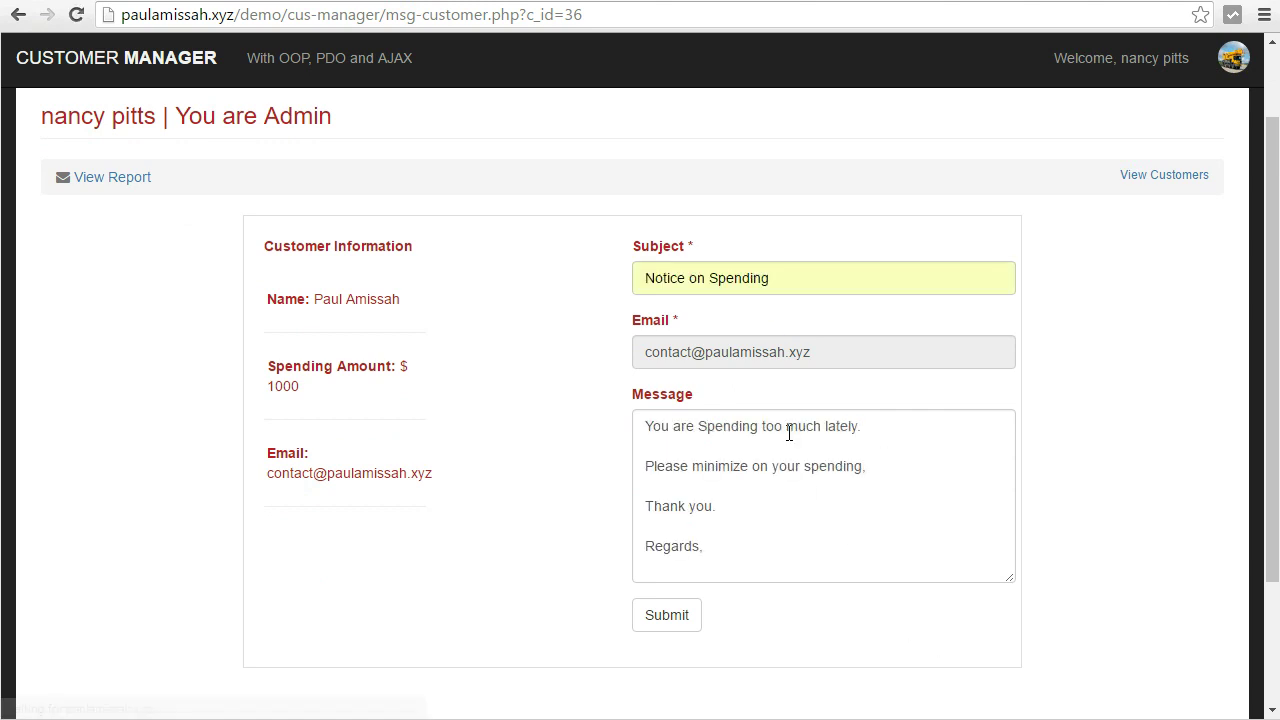
left_click(672, 281)
left_click(789, 526)
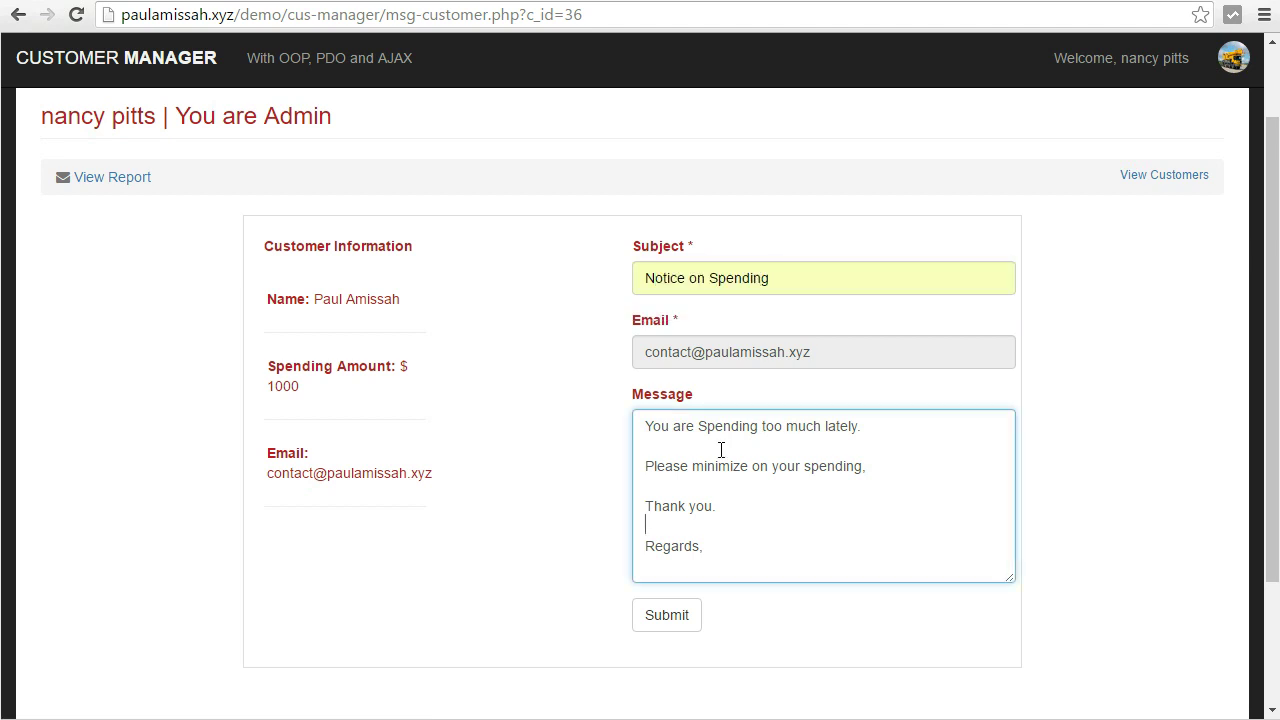
left_click(678, 617)
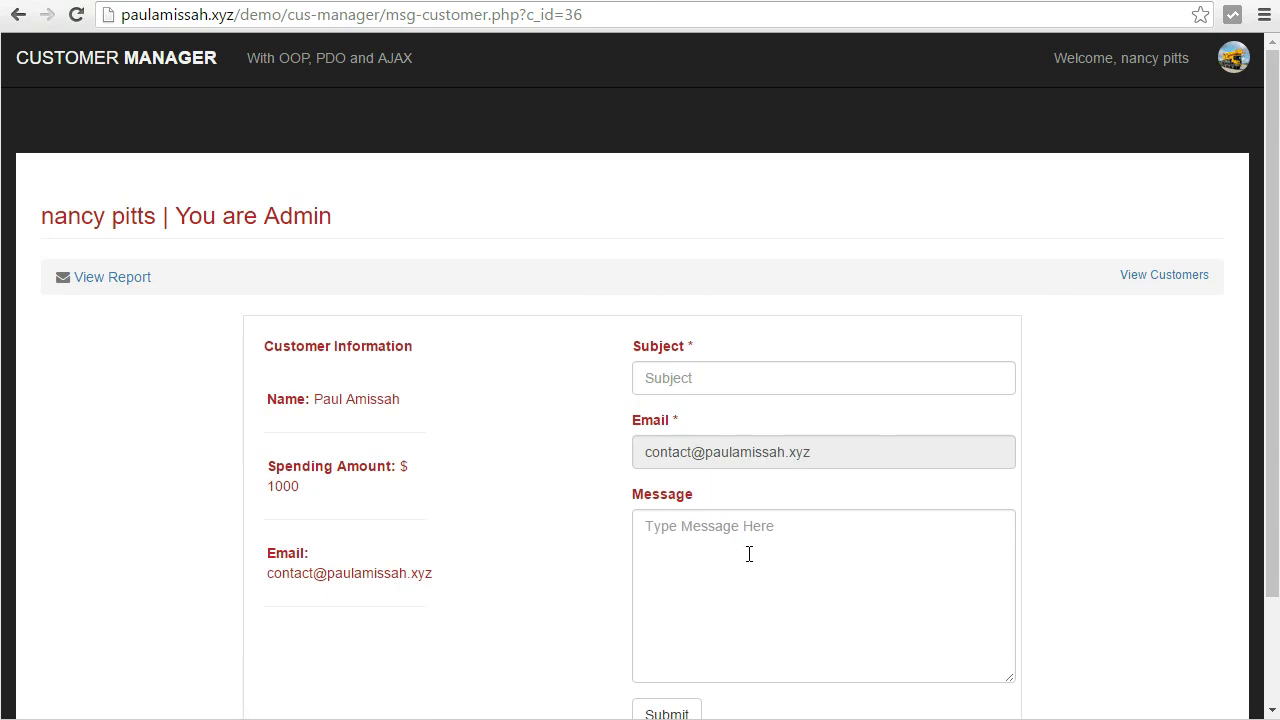
Check the message-sent confirmation, then view the received 'Notice on Spending' e-mail in the Mail inbox.
scroll(750, 558, "down", 2)
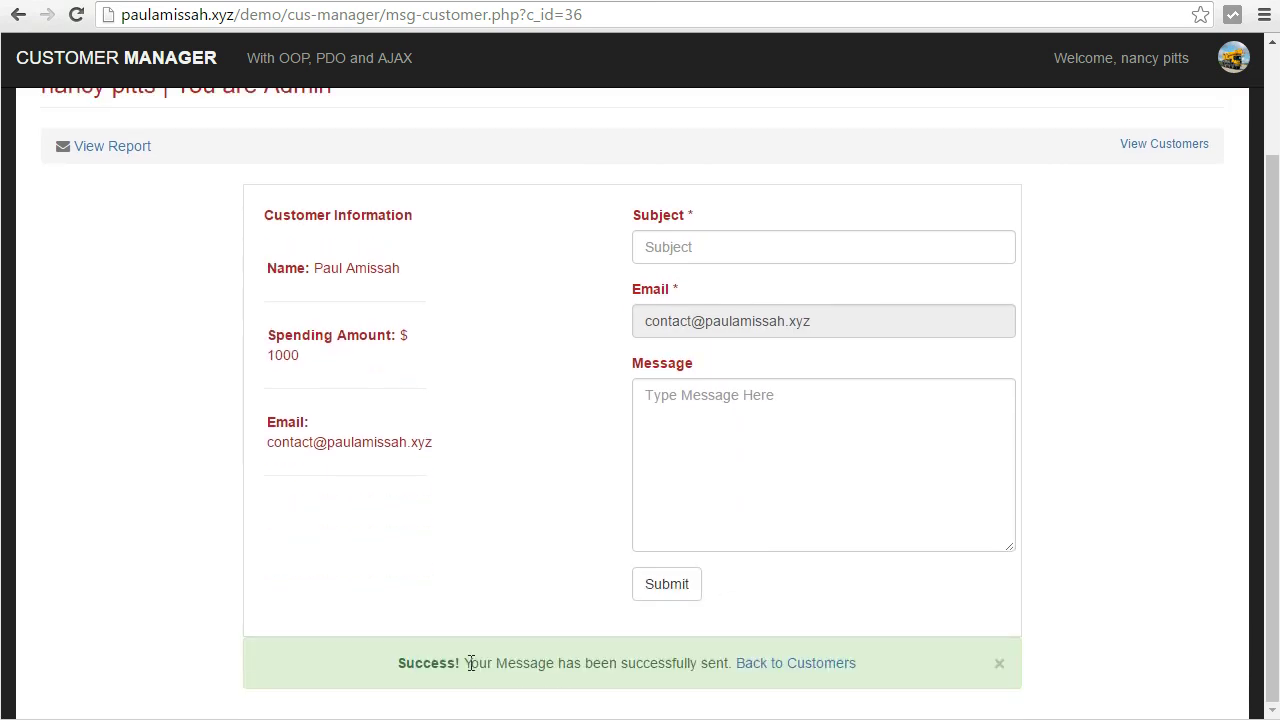
left_click_drag(469, 663, 820, 677)
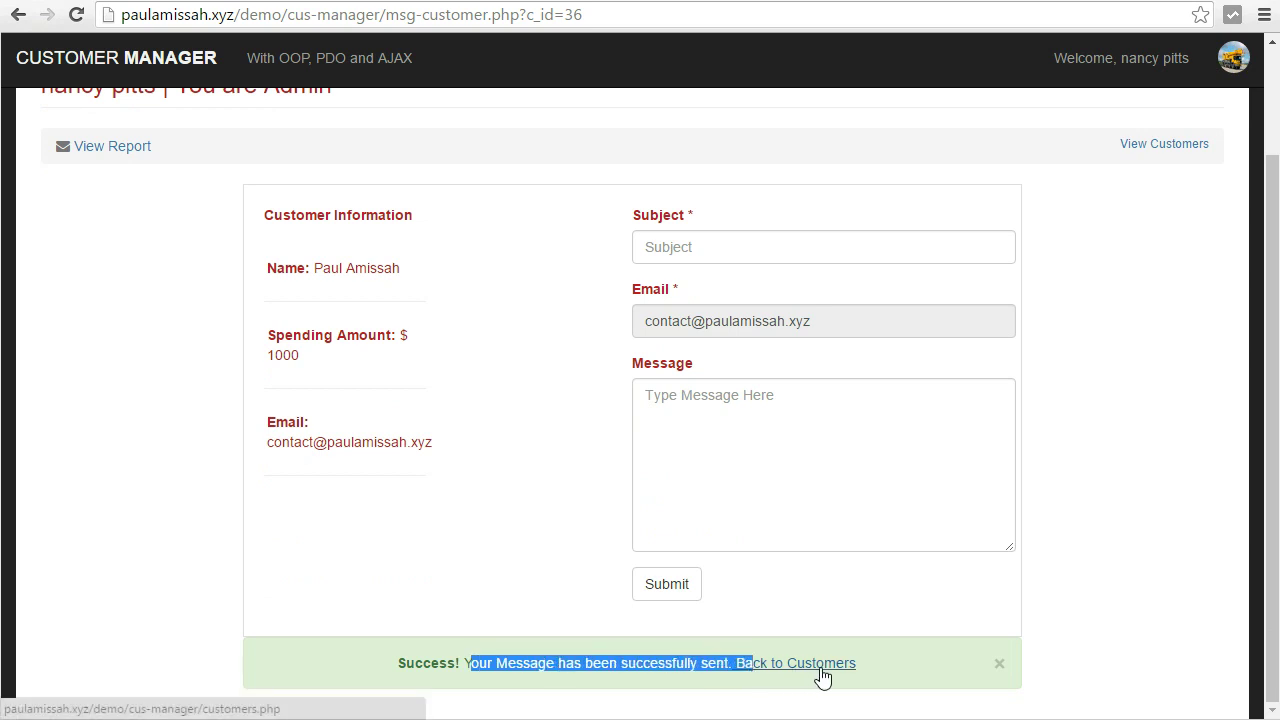
mouse_move(458, 719)
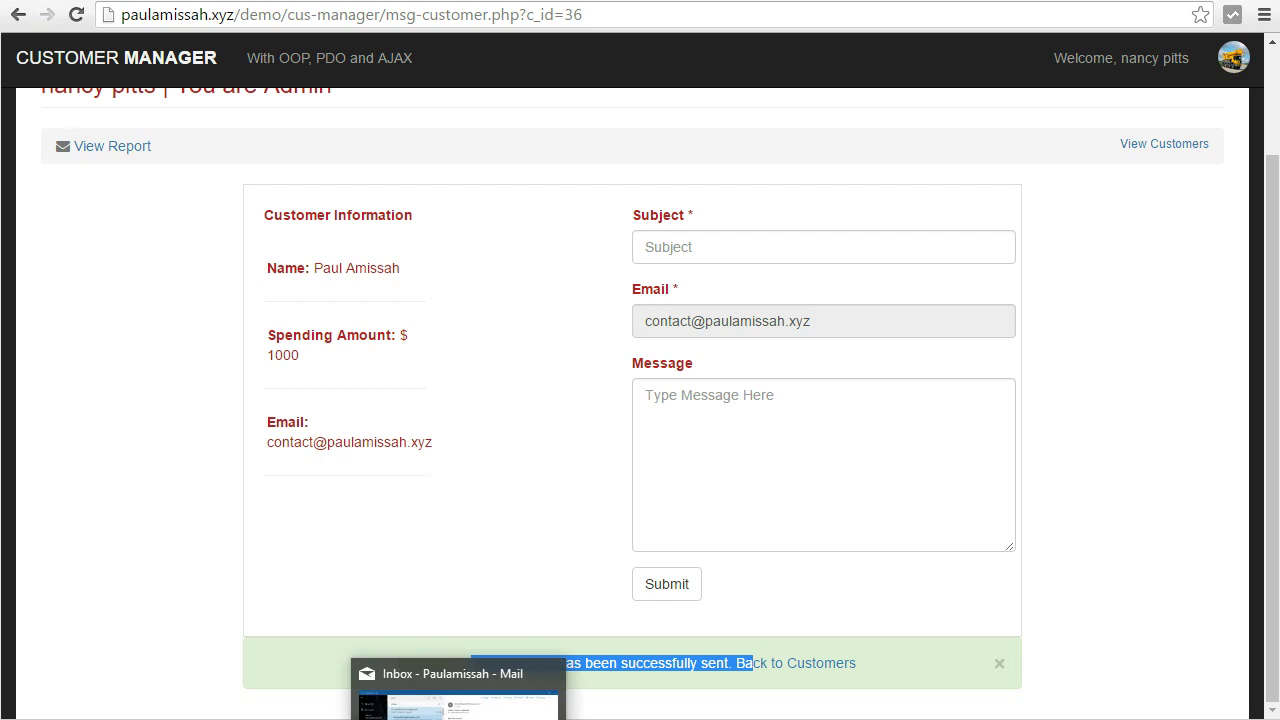
left_click(458, 700)
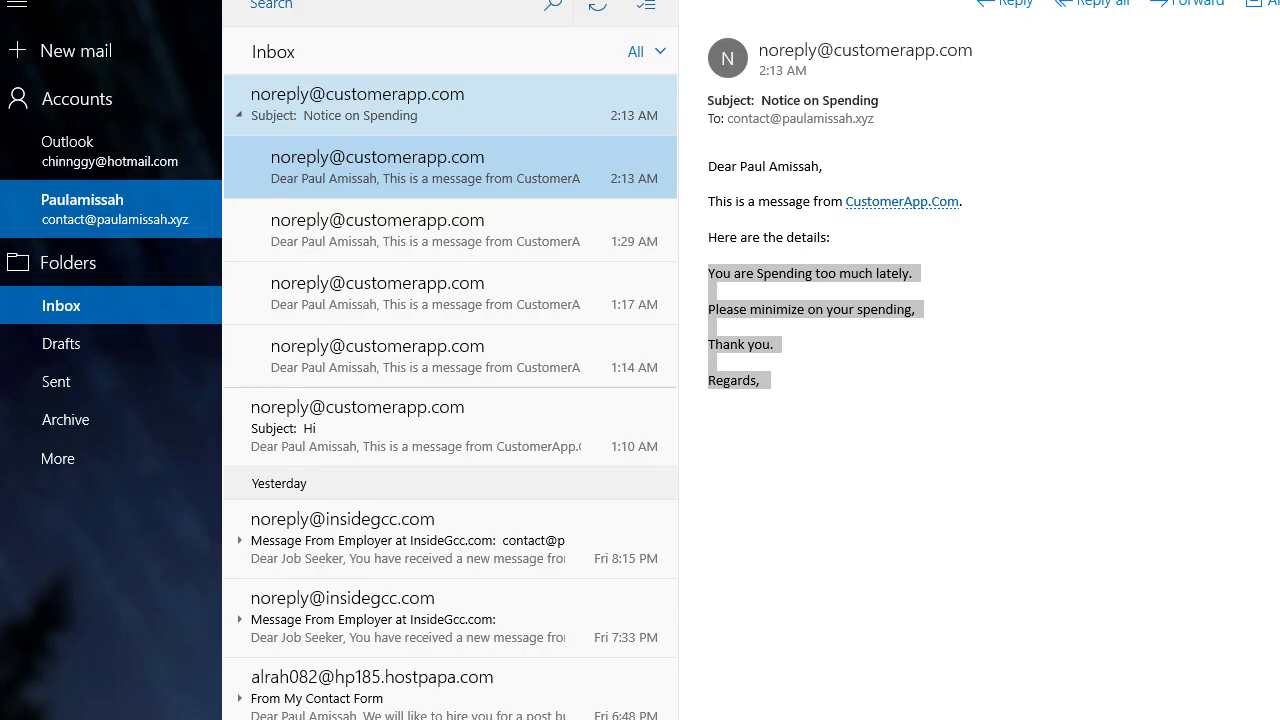